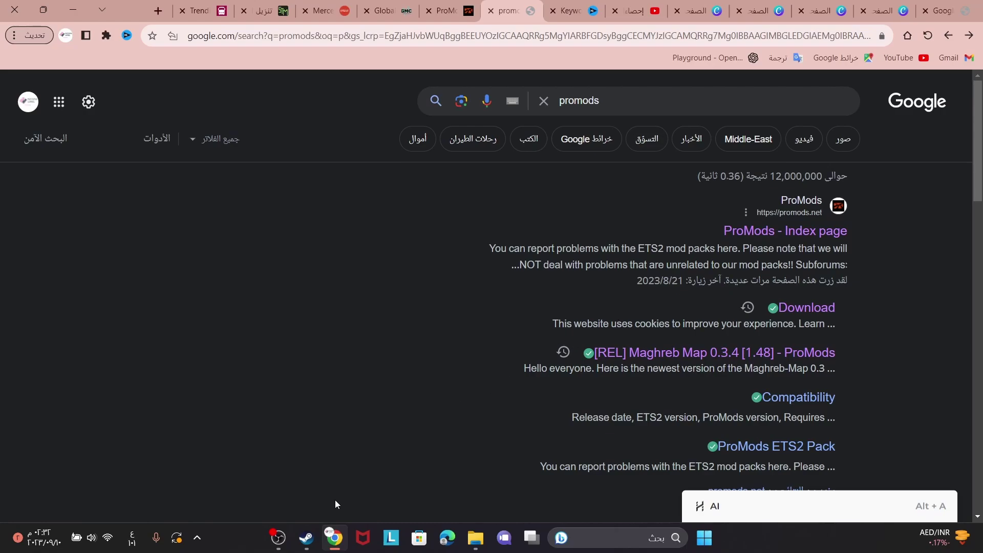
# Step: Switch to Steam and open the full list of map expansions among Euro Truck Simulator 2's downloadable content
pyautogui.click(308, 538)
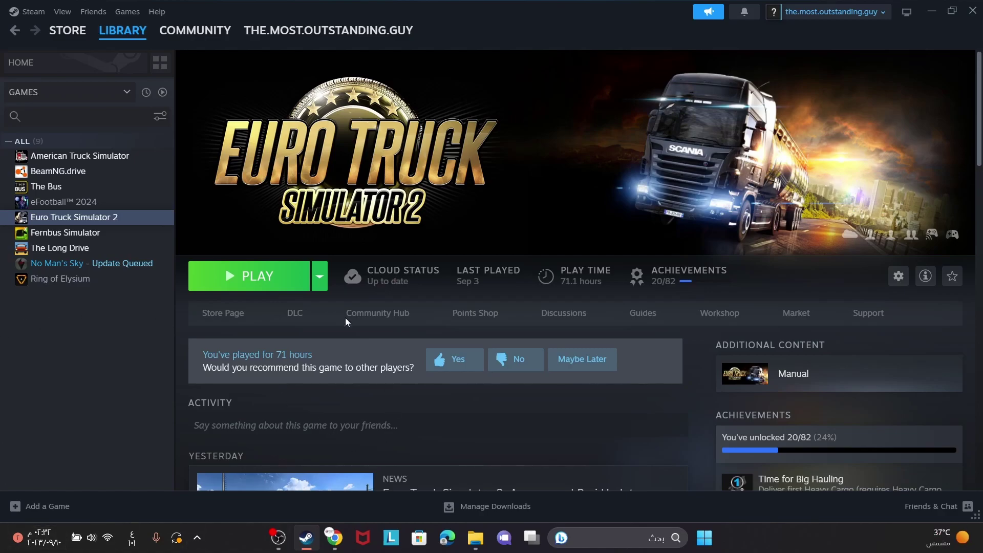
pyautogui.click(295, 313)
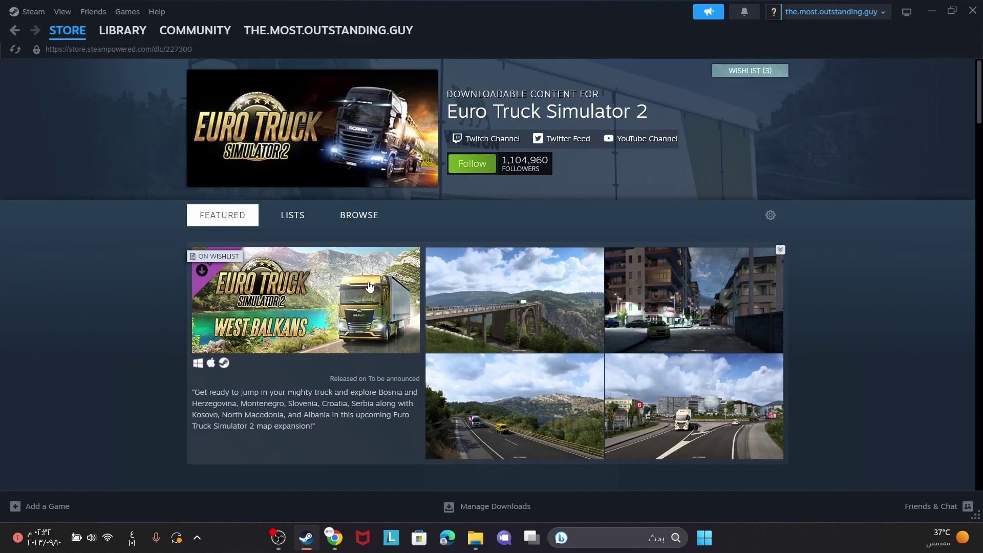
pyautogui.scroll(-3, 373, 280)
pyautogui.scroll(-4, 374, 280)
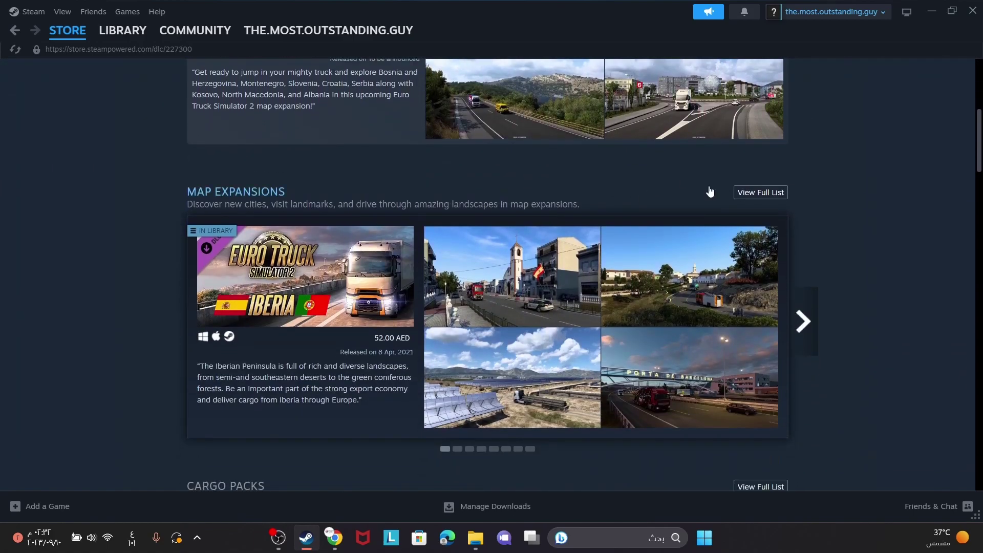
pyautogui.click(741, 191)
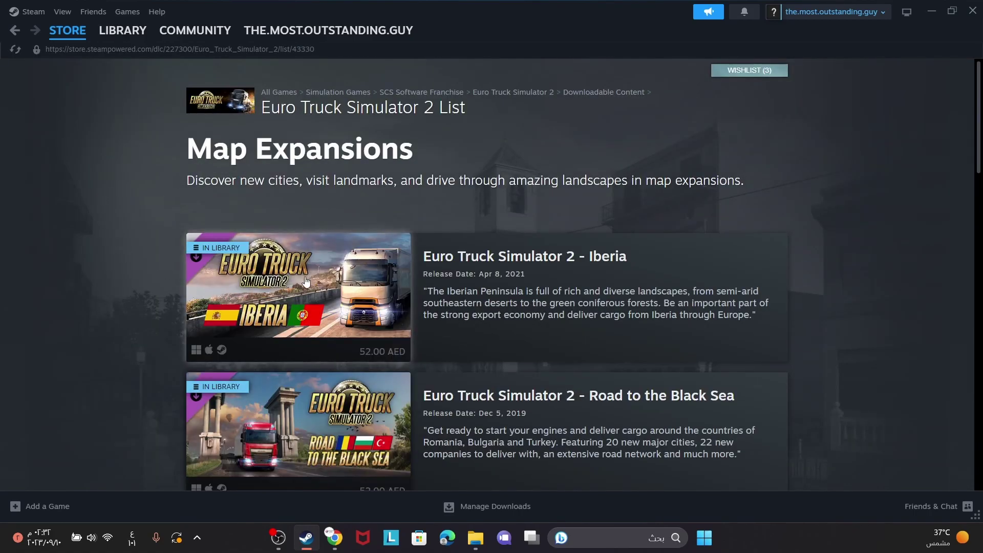
# Step: Look through the Euro Truck Simulator 2 map expansions list, from Iberia to West Balkans, checking which ones are in the library
pyautogui.scroll(-3, 358, 272)
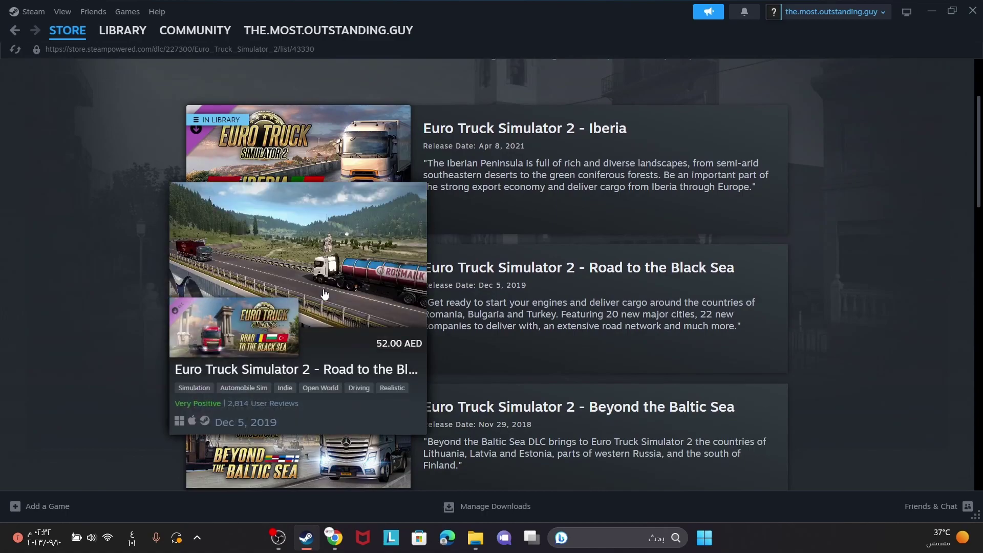
pyautogui.scroll(-3, 326, 293)
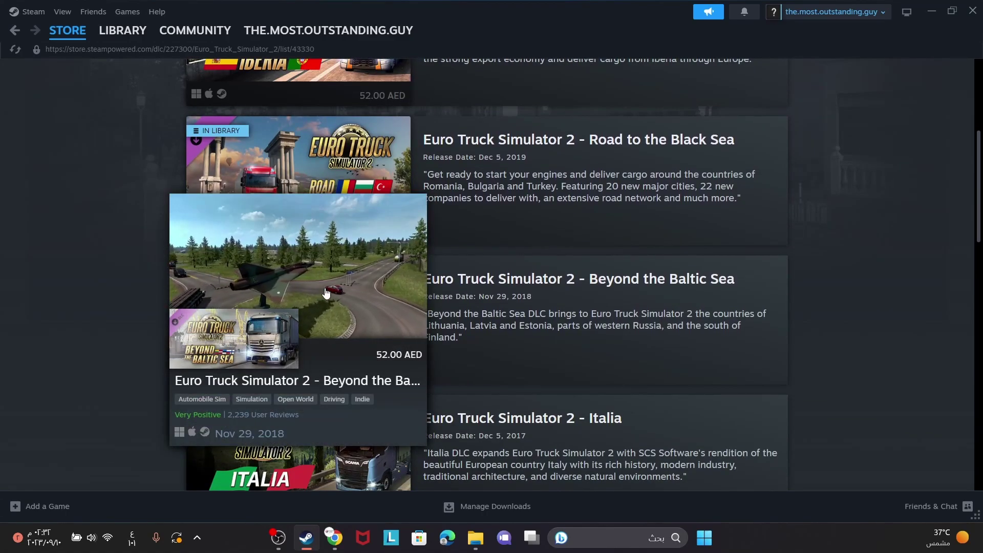
pyautogui.scroll(-3, 326, 293)
pyautogui.scroll(-4, 329, 275)
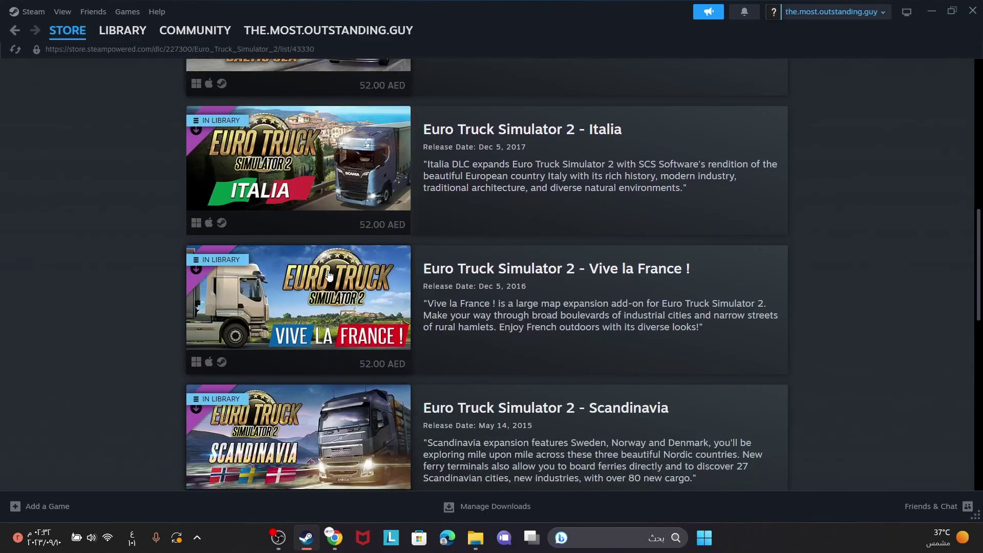
pyautogui.scroll(-1, 317, 232)
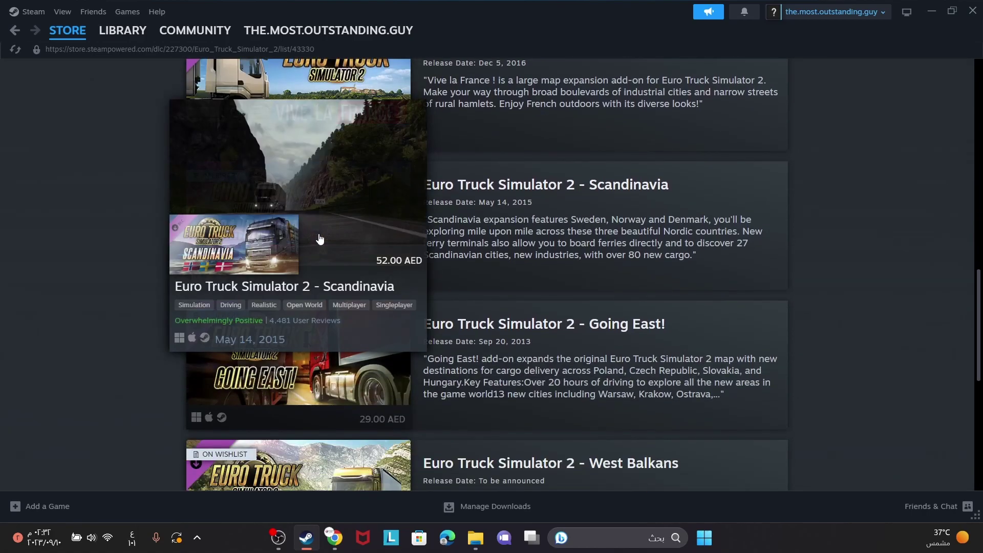
pyautogui.scroll(-1, 333, 277)
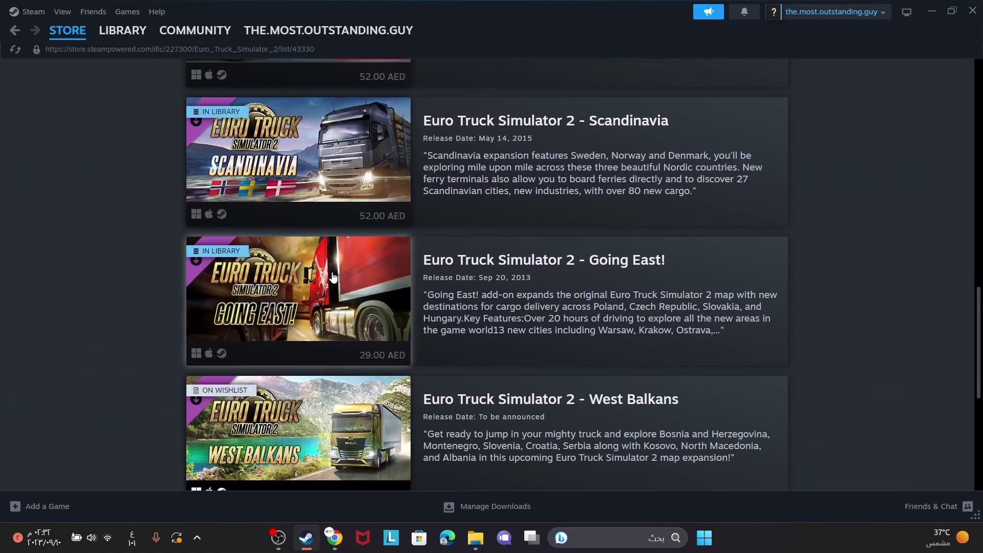
pyautogui.scroll(-3, 332, 277)
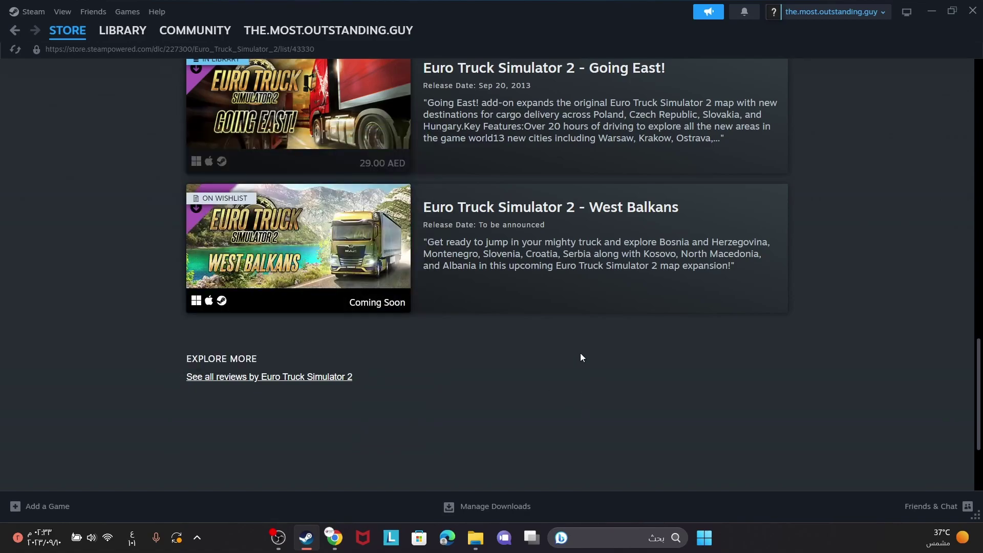
pyautogui.scroll(13, 499, 280)
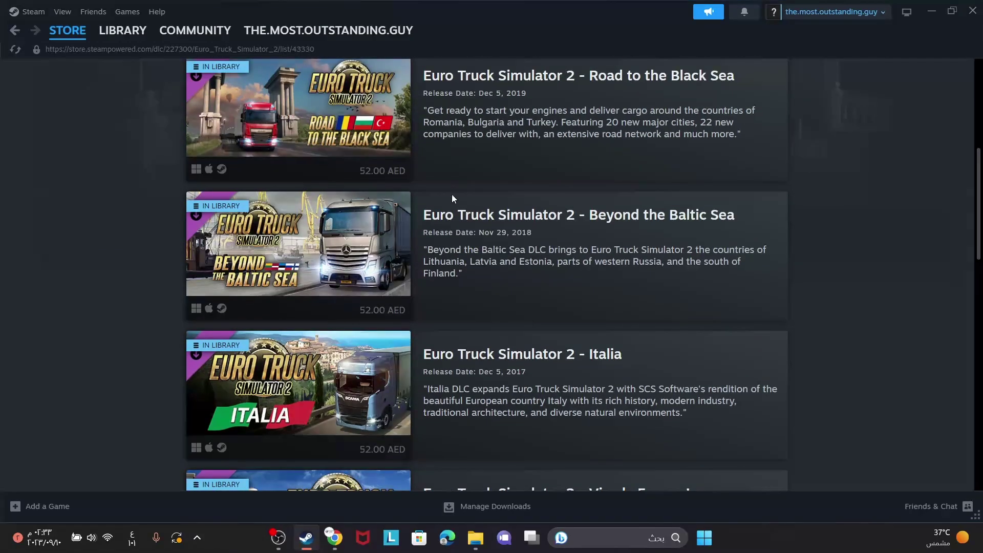
pyautogui.scroll(4, 452, 201)
pyautogui.scroll(-6, 478, 217)
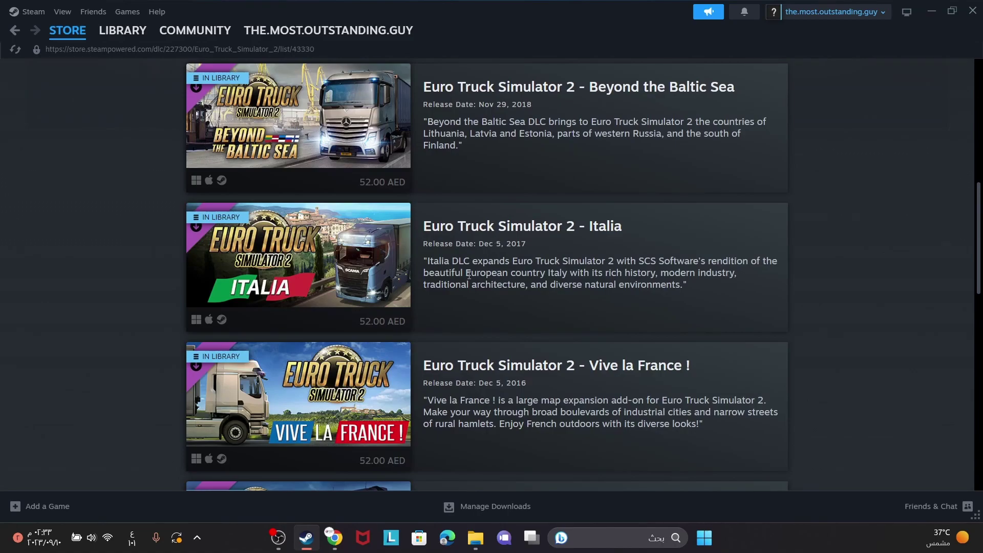
# Step: Switch to Chrome and open the ProMods Download page from the promods search results
pyautogui.click(334, 537)
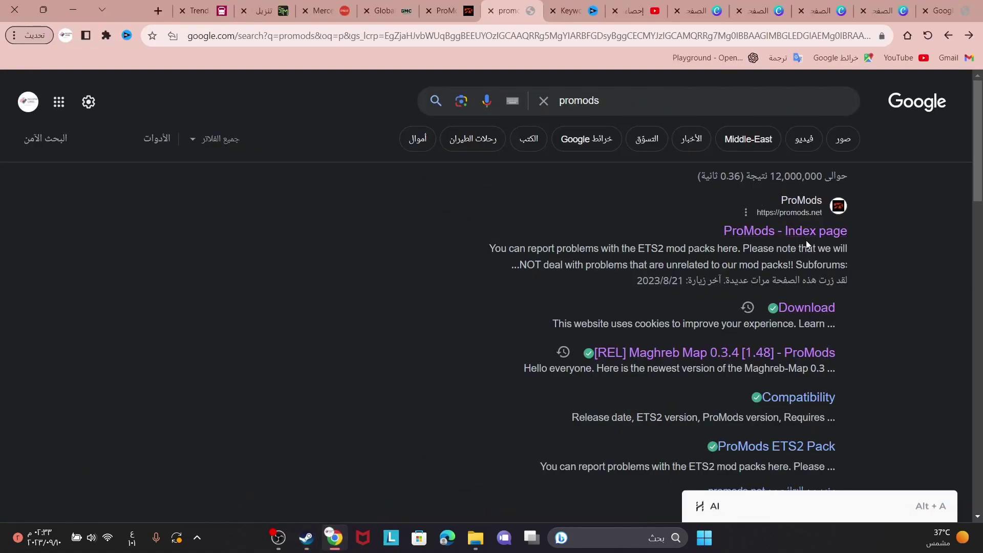
pyautogui.click(803, 309)
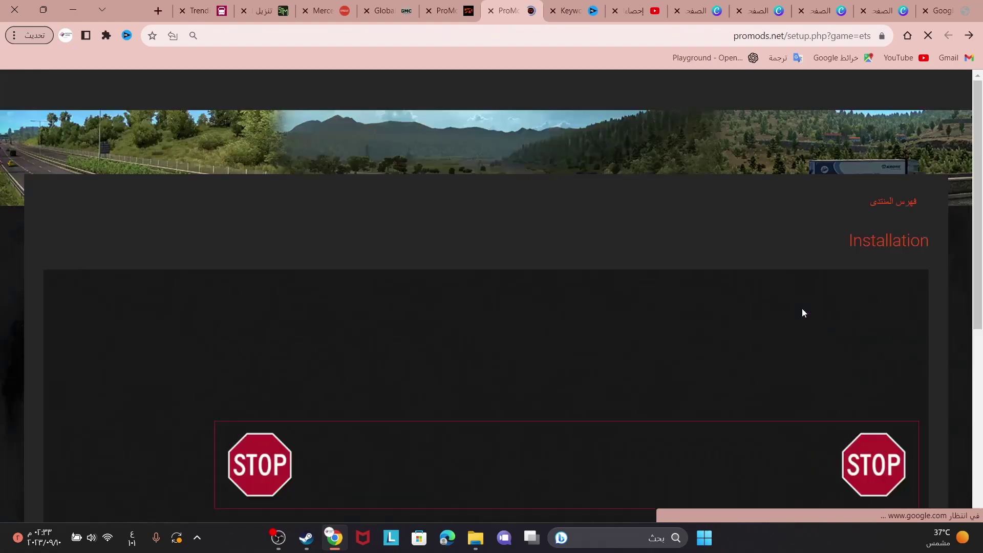
pyautogui.scroll(-3, 676, 276)
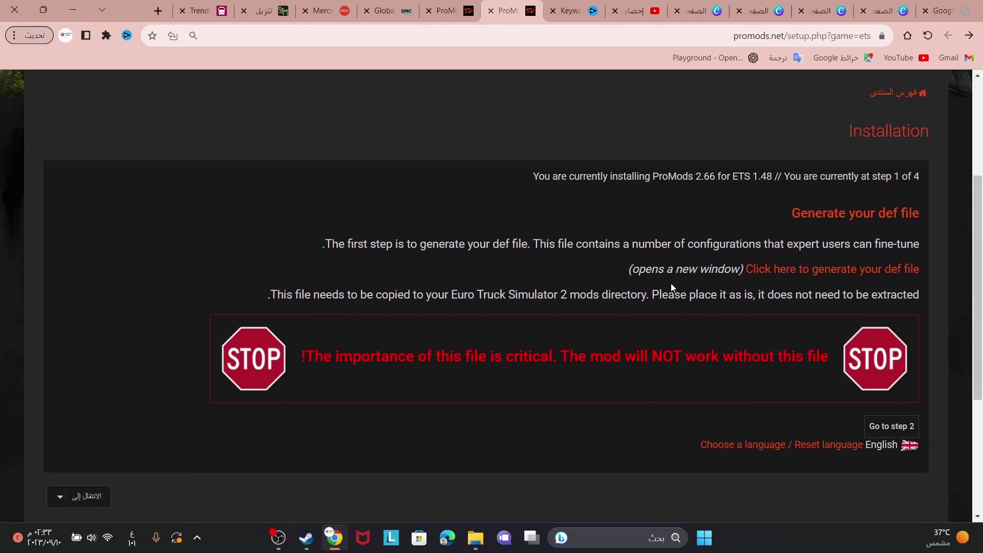
# Step: Log out of the current ProMods account
pyautogui.scroll(3, 722, 239)
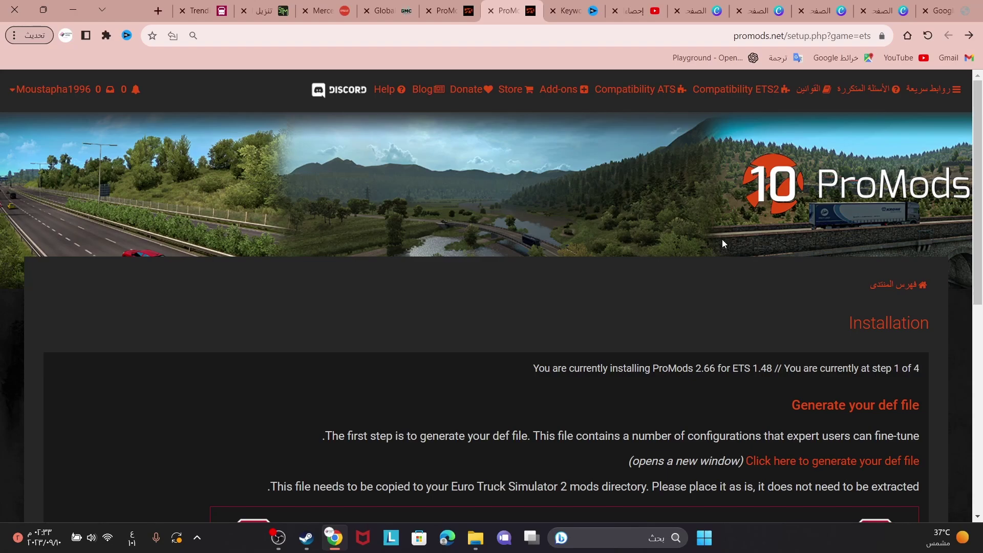
pyautogui.click(49, 90)
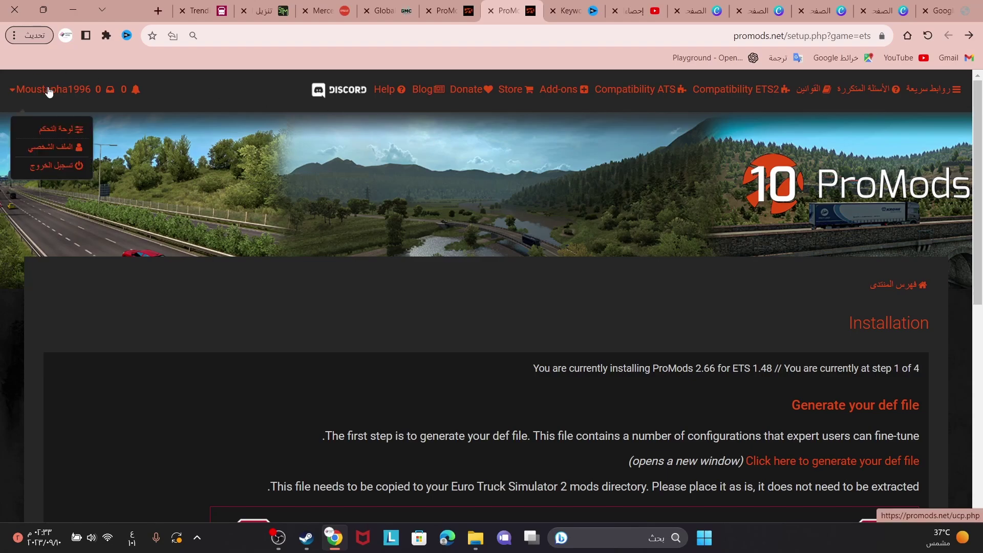
pyautogui.click(52, 170)
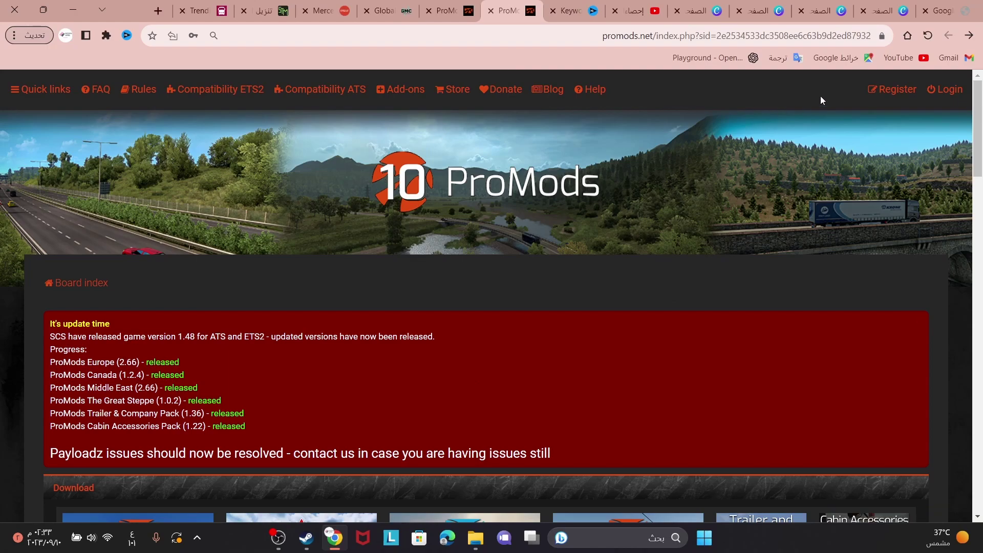
# Step: Start registering a new ProMods account and agree to the registration terms
pyautogui.click(890, 91)
pyautogui.scroll(-3, 299, 246)
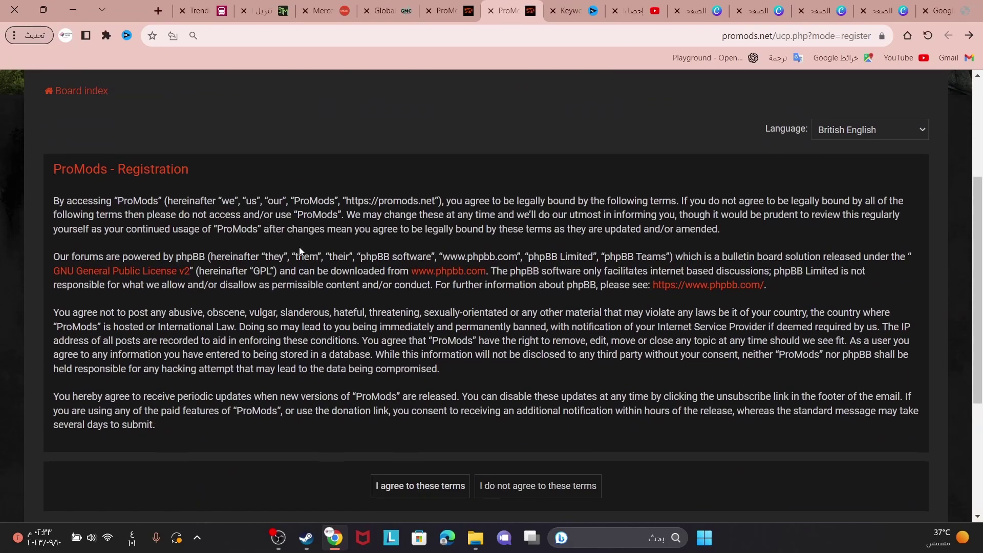
pyautogui.scroll(-2, 332, 197)
pyautogui.click(442, 417)
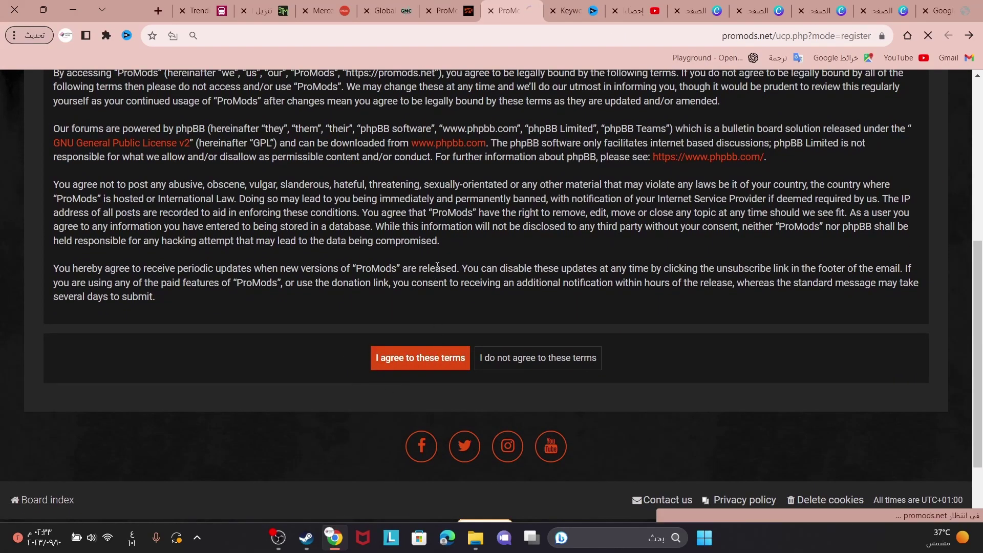
pyautogui.scroll(-4, 436, 266)
pyautogui.scroll(2, 383, 268)
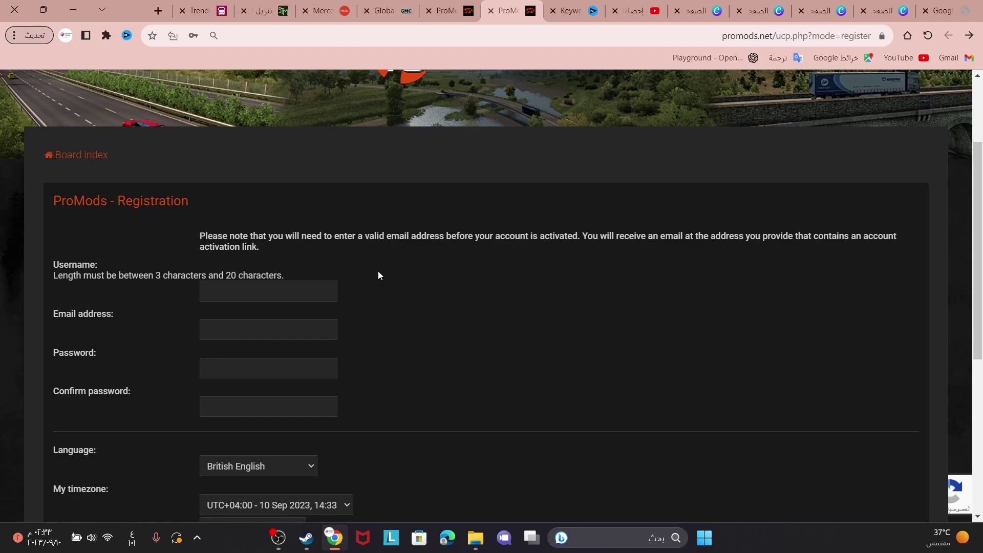
# Step: Look over the username, email address and password fields of the registration form
pyautogui.click(272, 291)
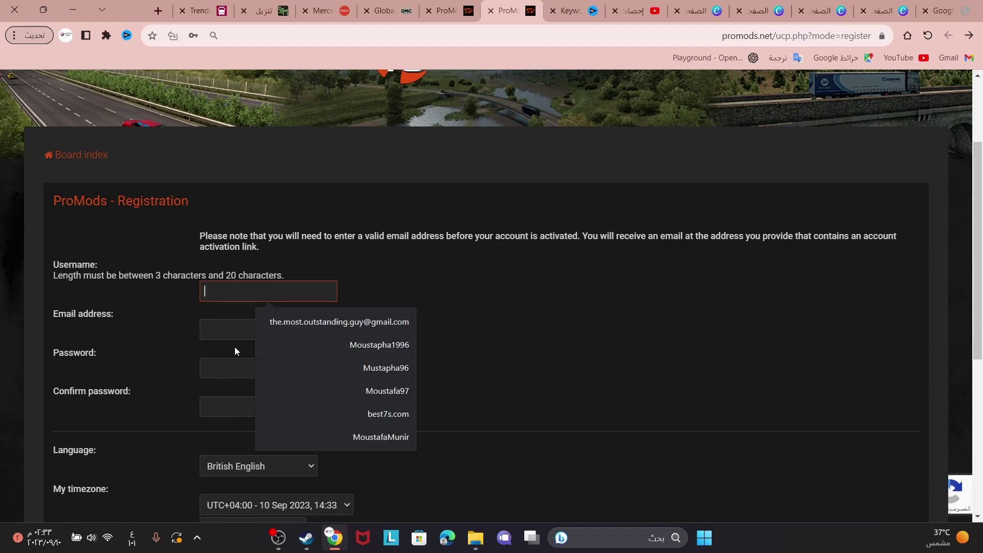
pyautogui.click(214, 323)
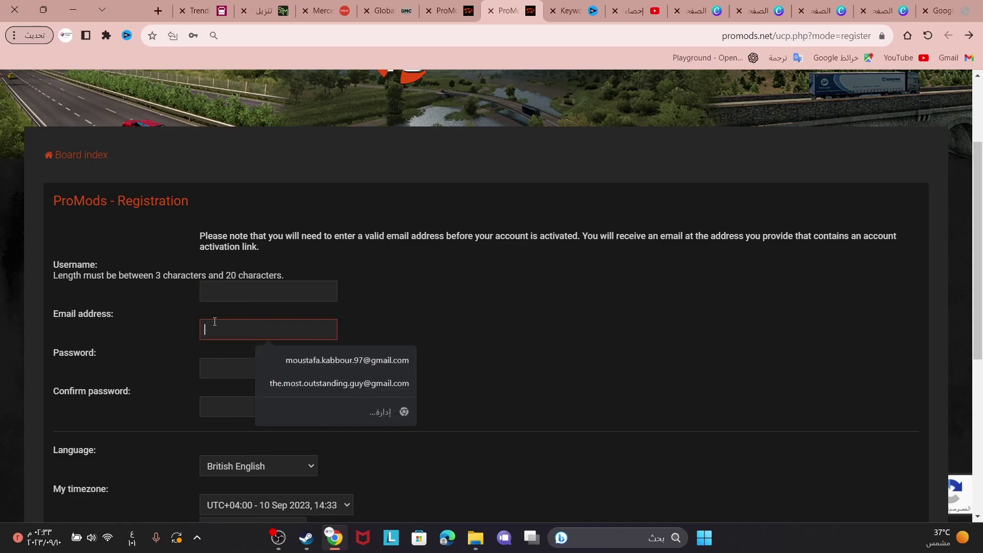
pyautogui.click(354, 307)
pyautogui.click(256, 329)
pyautogui.click(113, 353)
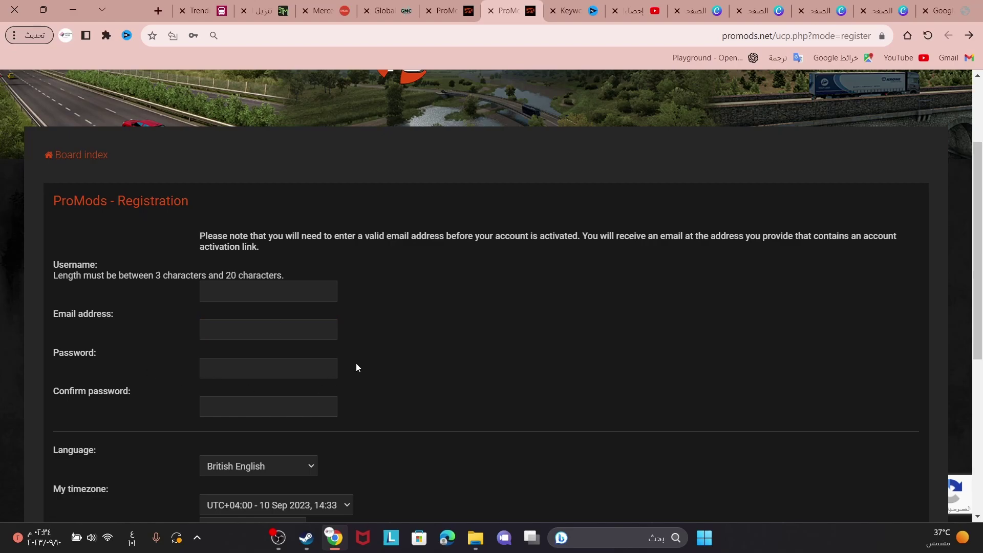
# Step: Set the registration form's language to Arabic (العربية)
pyautogui.scroll(-3, 374, 377)
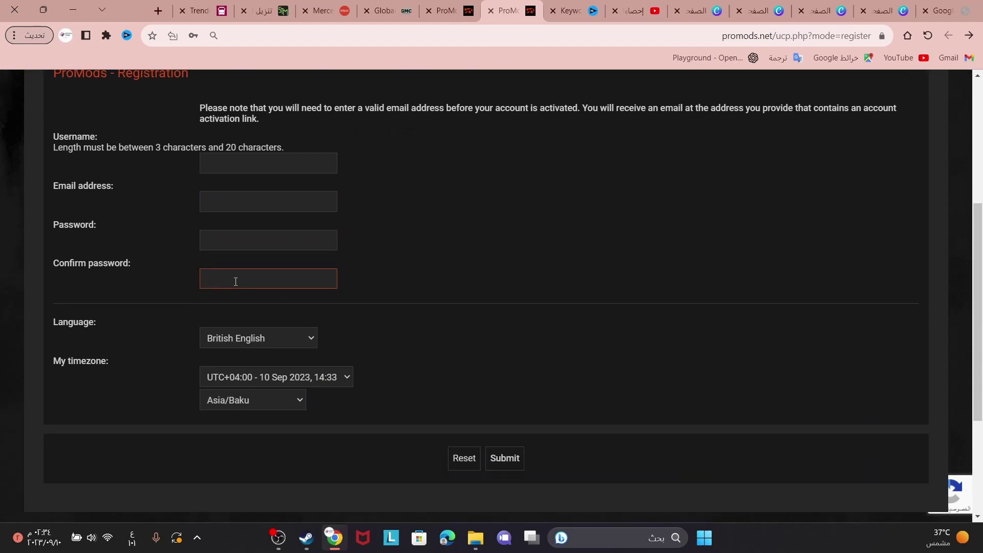
pyautogui.click(307, 338)
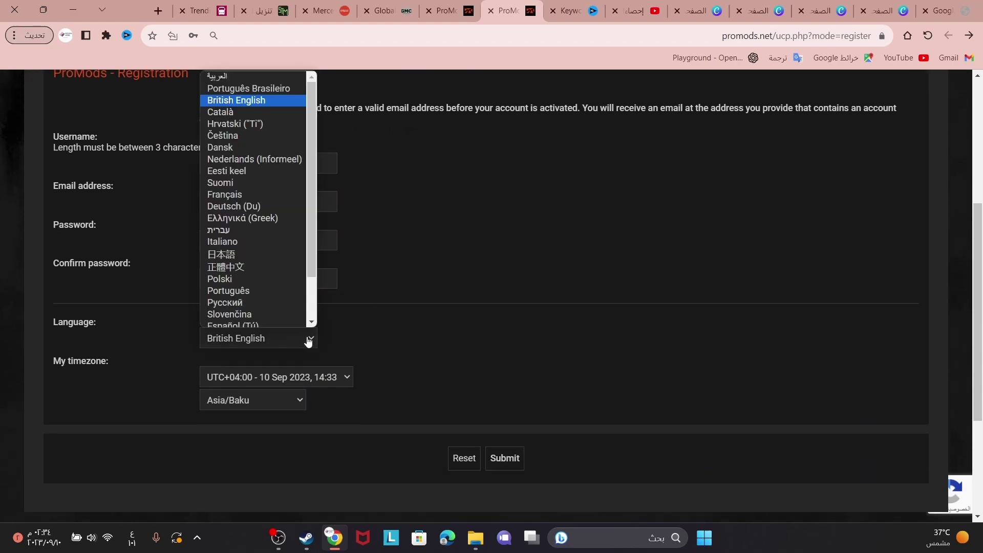
pyautogui.scroll(-2, 269, 257)
pyautogui.scroll(1, 272, 256)
pyautogui.scroll(-1, 273, 259)
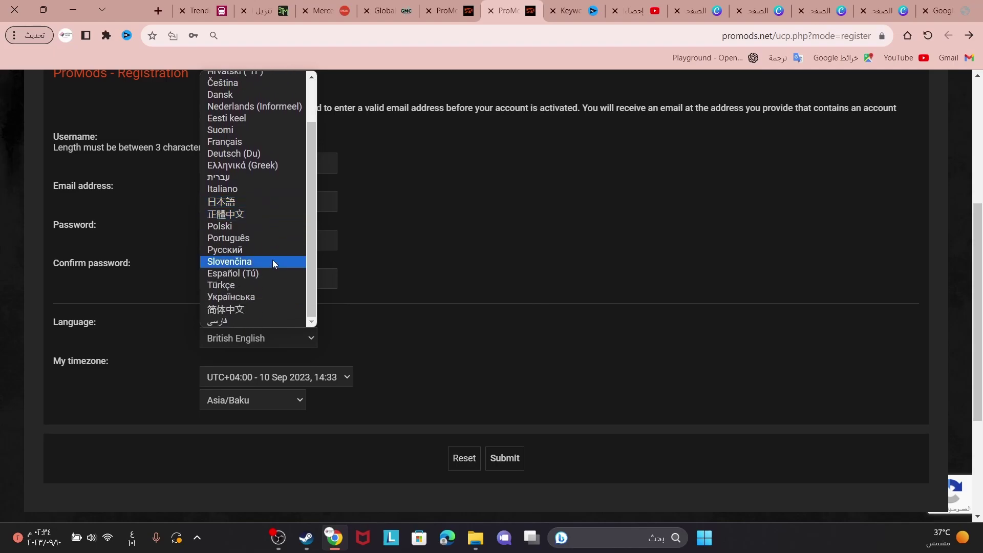
pyautogui.scroll(2, 271, 249)
pyautogui.click(244, 78)
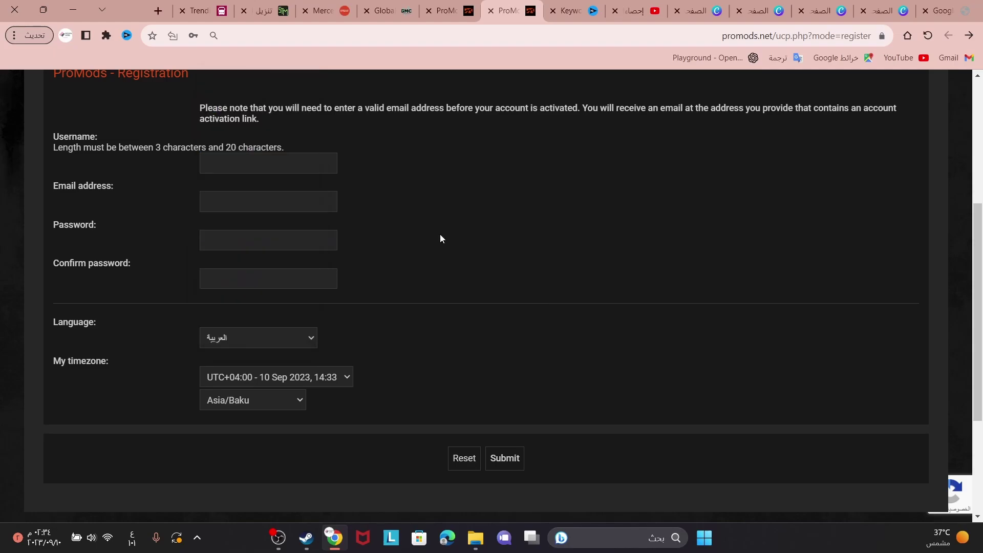
# Step: Agree to the Arabic registration terms and review the account fields on the Arabic form
pyautogui.scroll(-5, 369, 307)
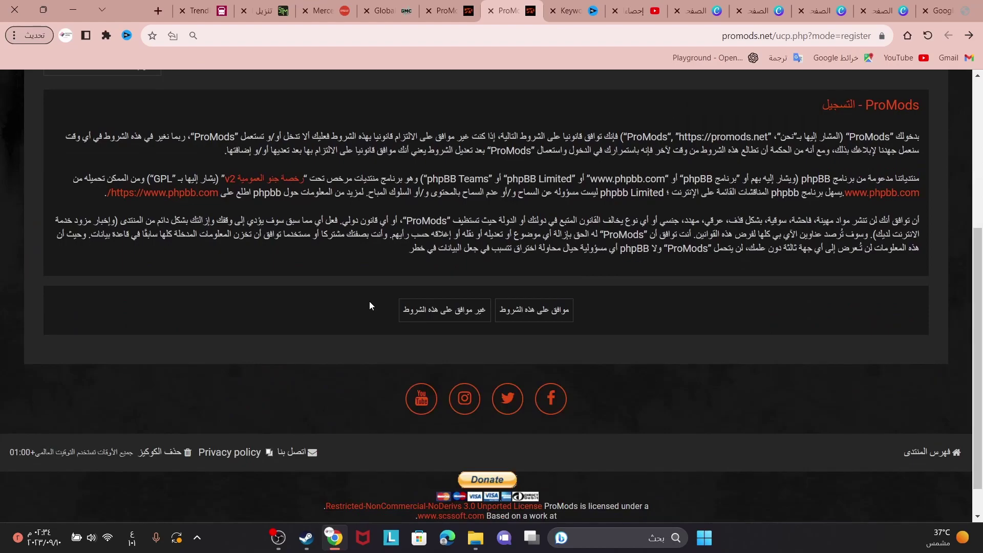
pyautogui.click(523, 314)
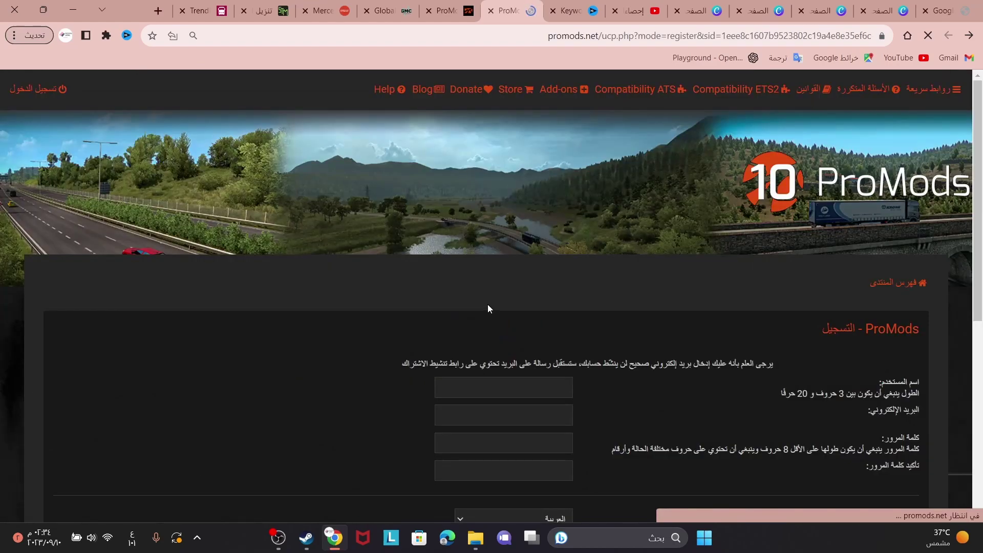
pyautogui.scroll(-2, 716, 287)
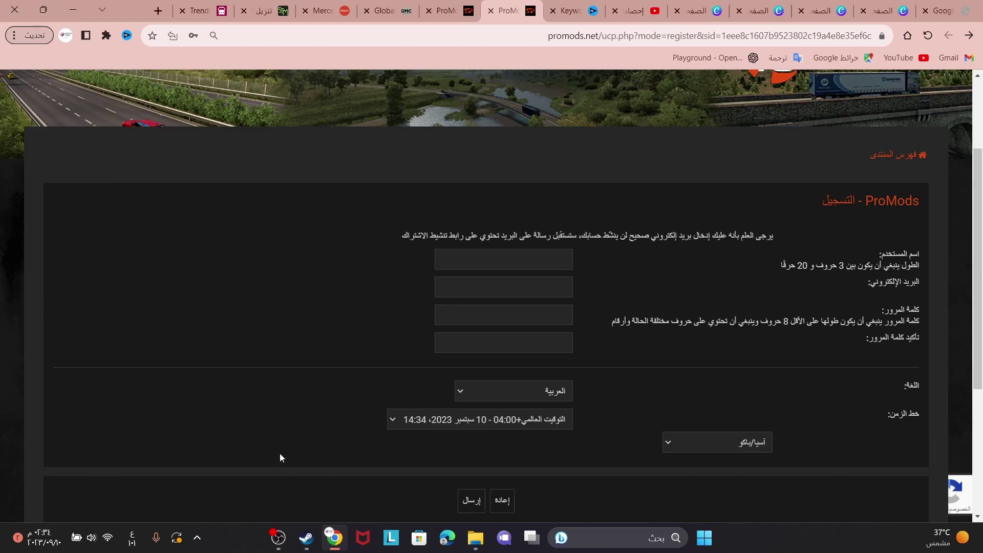
pyautogui.click(448, 345)
pyautogui.scroll(3, 543, 336)
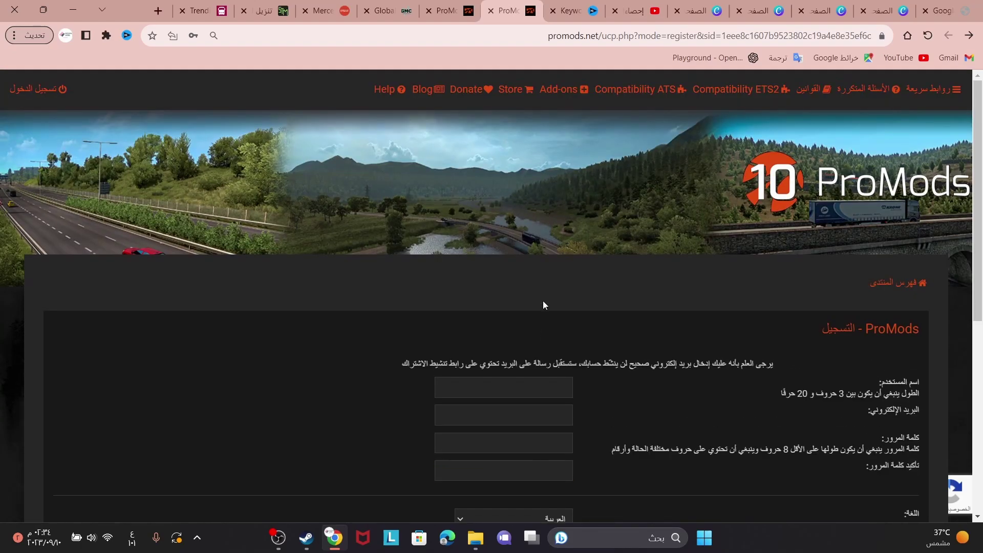
# Step: Log in to the ProMods site with the saved username and password, entering the Windows PIN to unlock them, and enable remembering the login
pyautogui.click(41, 89)
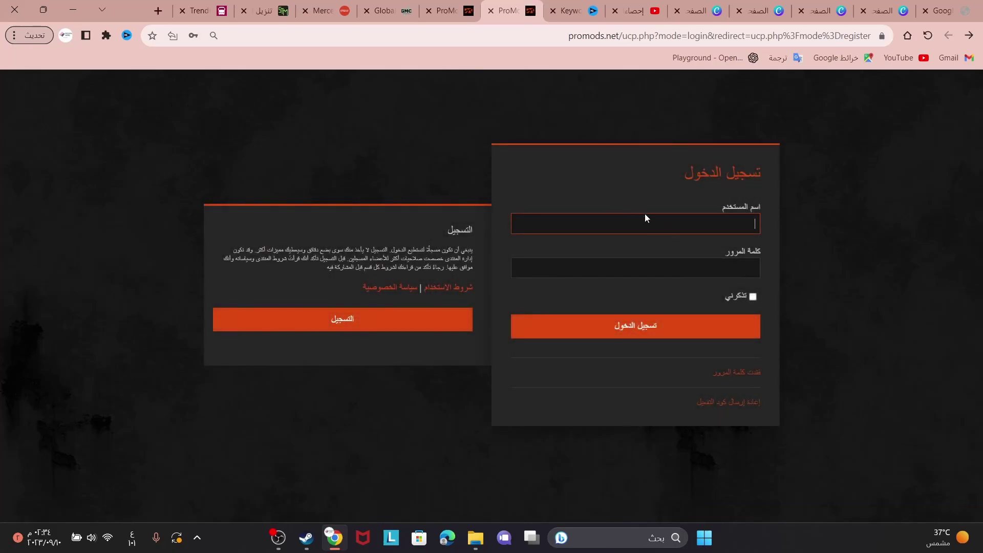
pyautogui.click(668, 231)
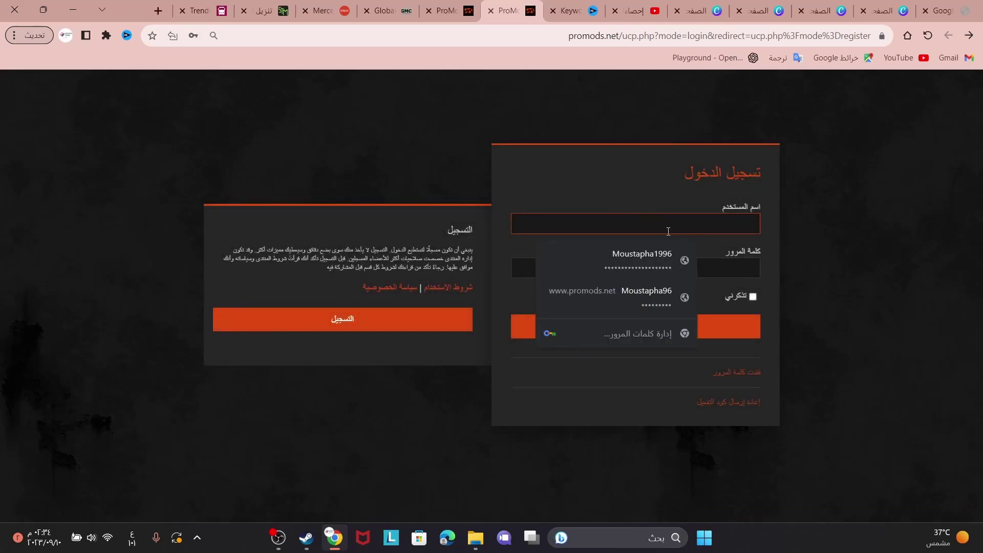
pyautogui.click(650, 258)
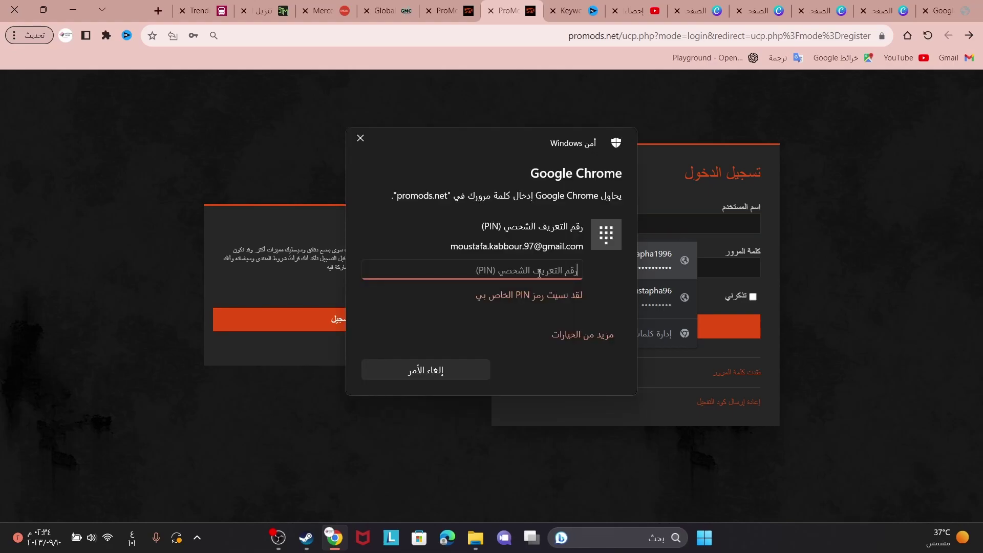
pyautogui.write('••••••')
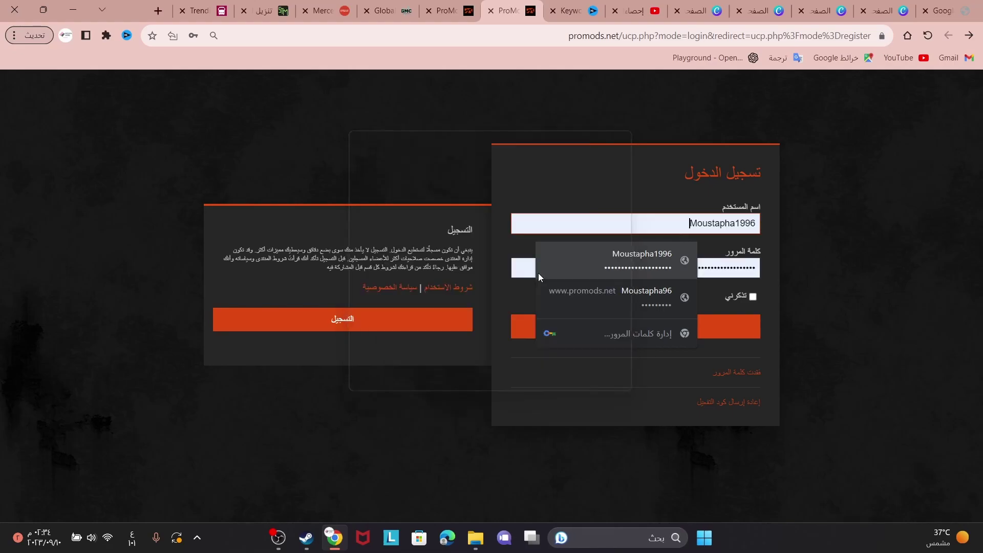
pyautogui.click(541, 272)
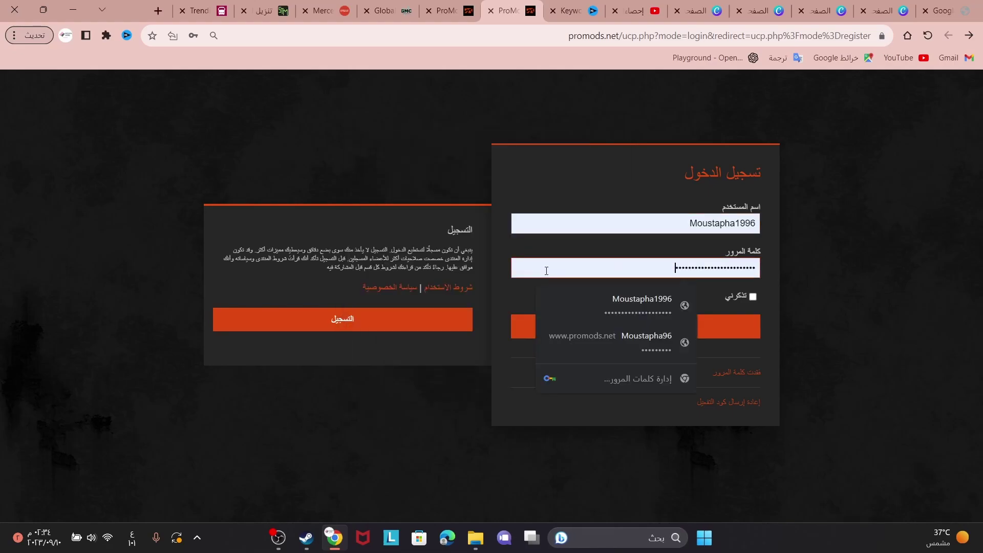
pyautogui.click(753, 298)
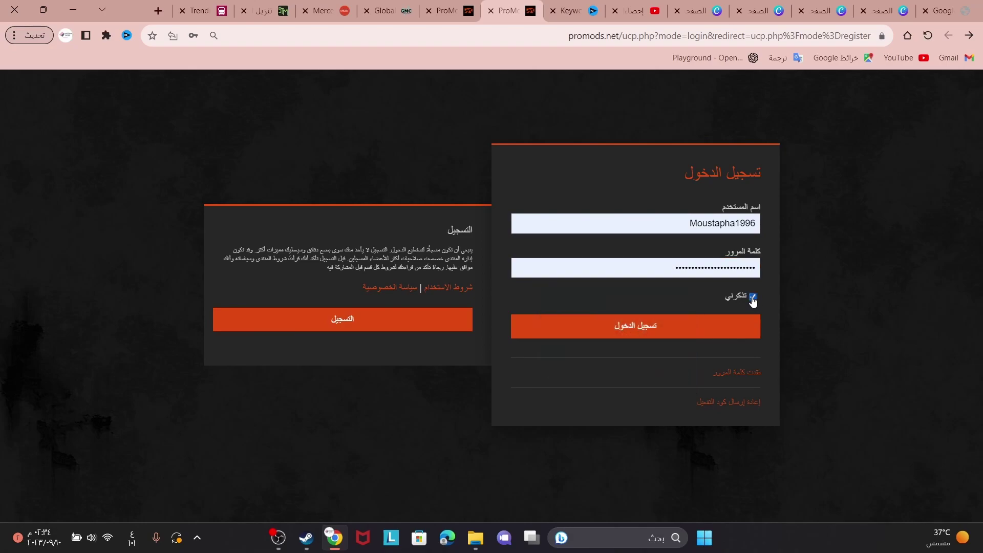
pyautogui.click(619, 328)
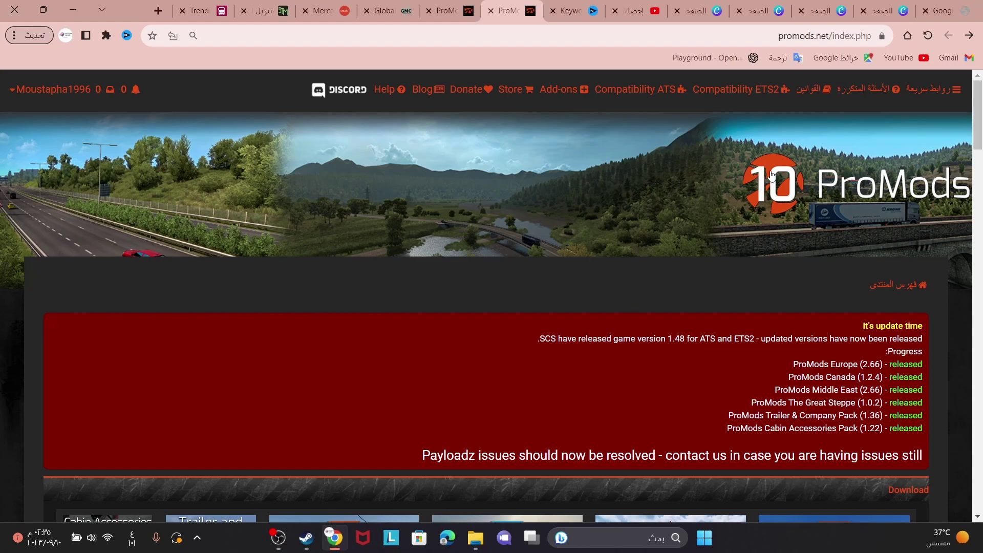
# Step: Start the ProMods Europe installation from the forum's download section and open the def file generator
pyautogui.scroll(-5, 789, 260)
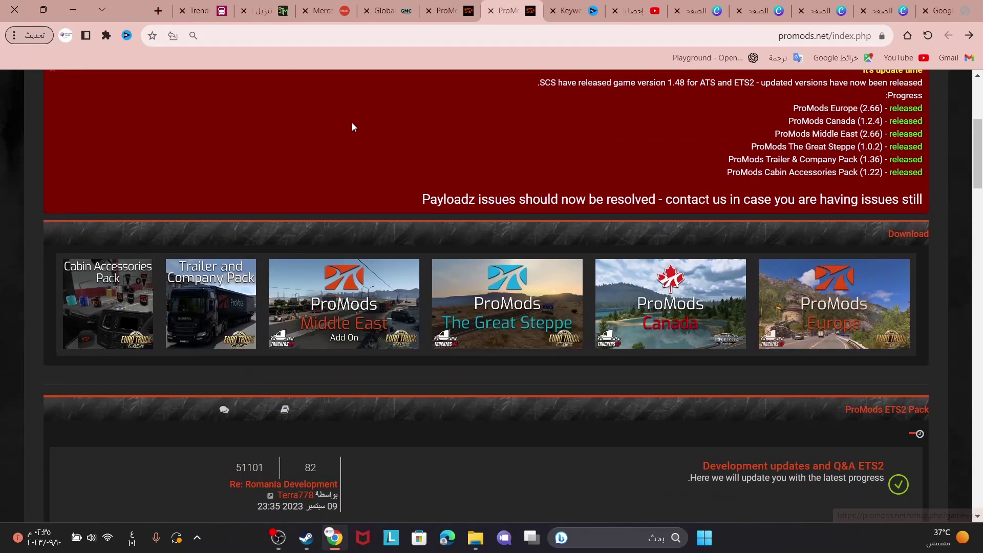
pyautogui.click(837, 323)
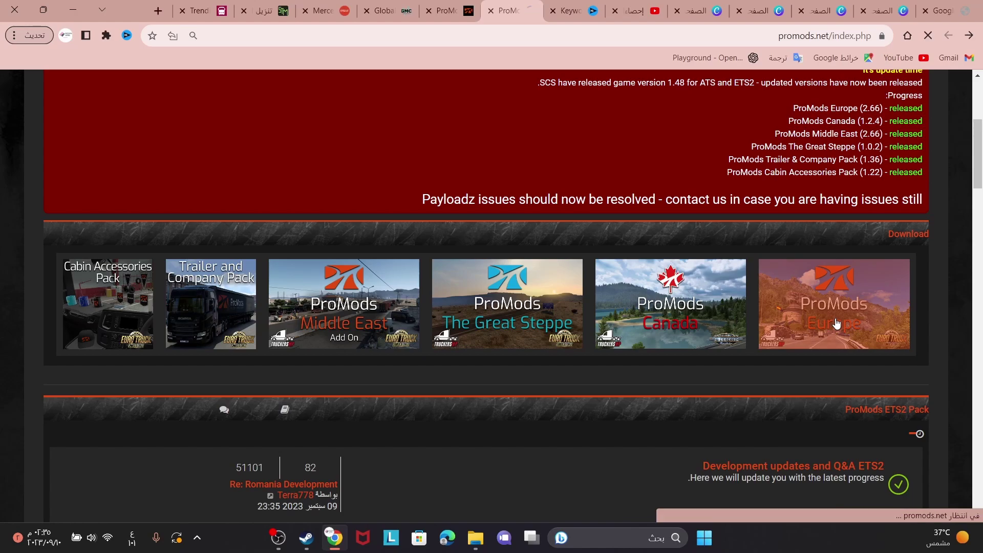
pyautogui.scroll(-5, 632, 248)
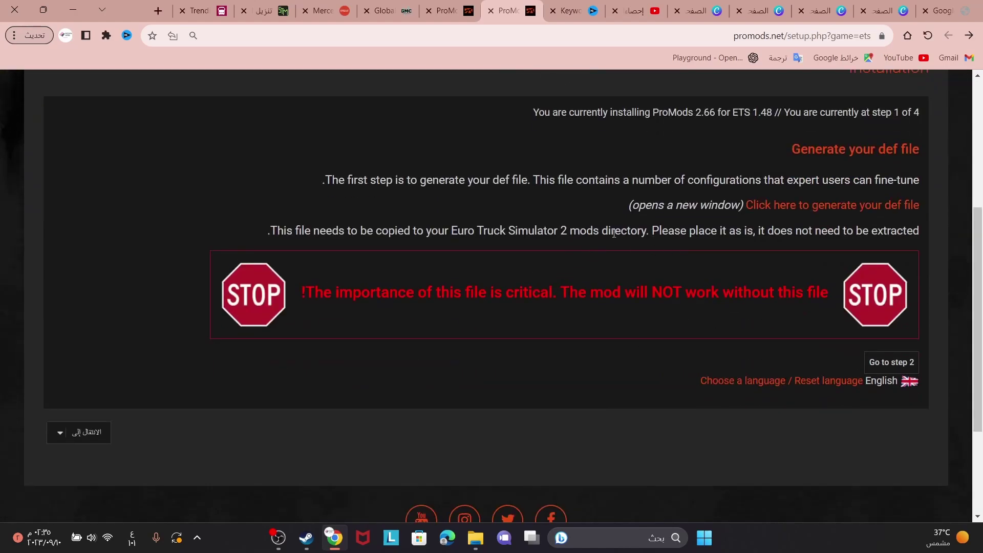
pyautogui.scroll(1, 595, 241)
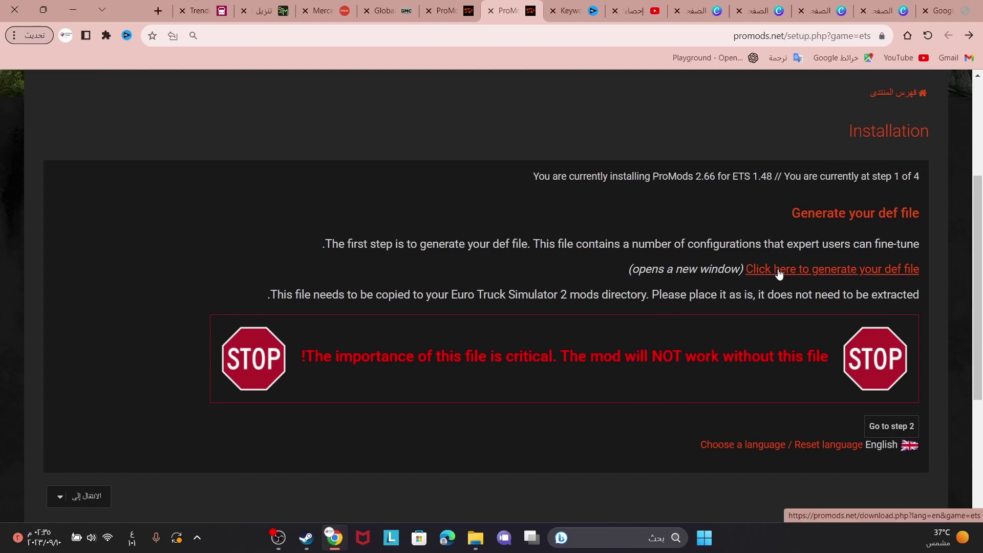
pyautogui.click(829, 268)
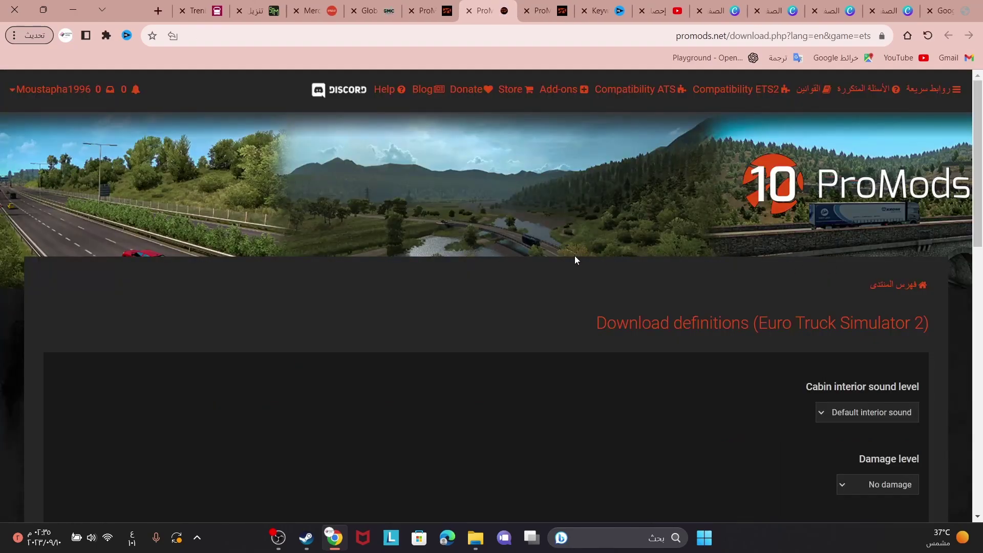
# Step: Review the def file's cabin sound, damage, vegetation drawing distance and colour options, keeping the standard drawing distance
pyautogui.scroll(-2, 733, 261)
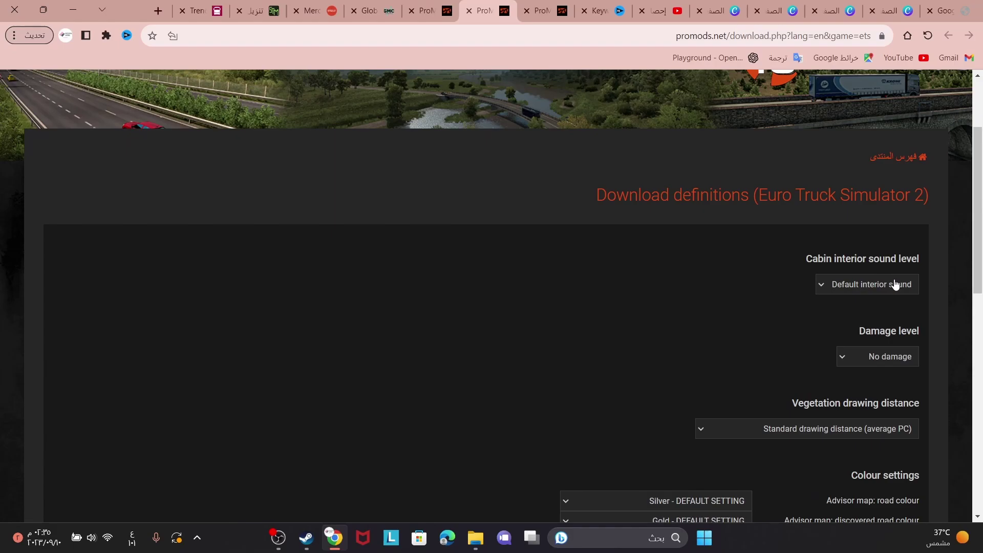
pyautogui.scroll(-2, 854, 292)
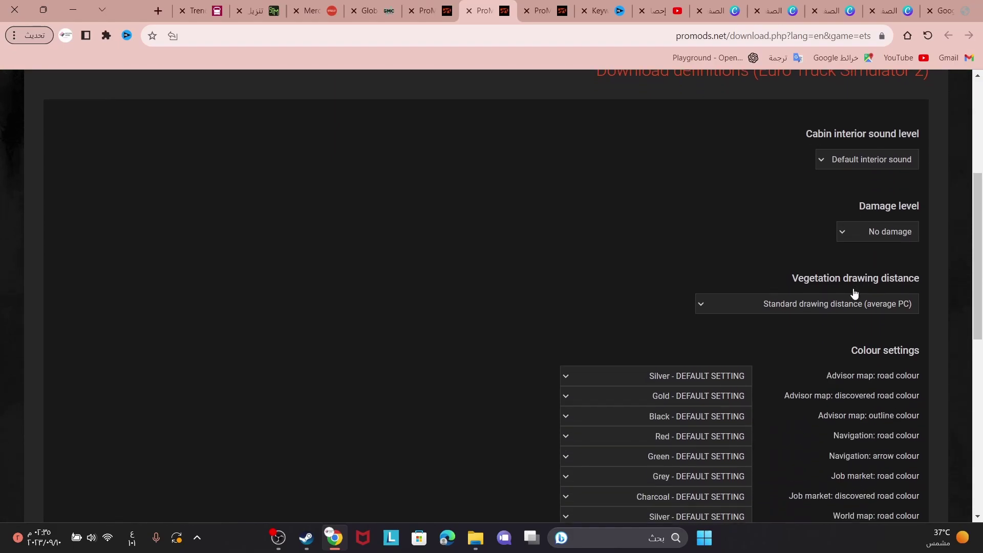
pyautogui.click(734, 312)
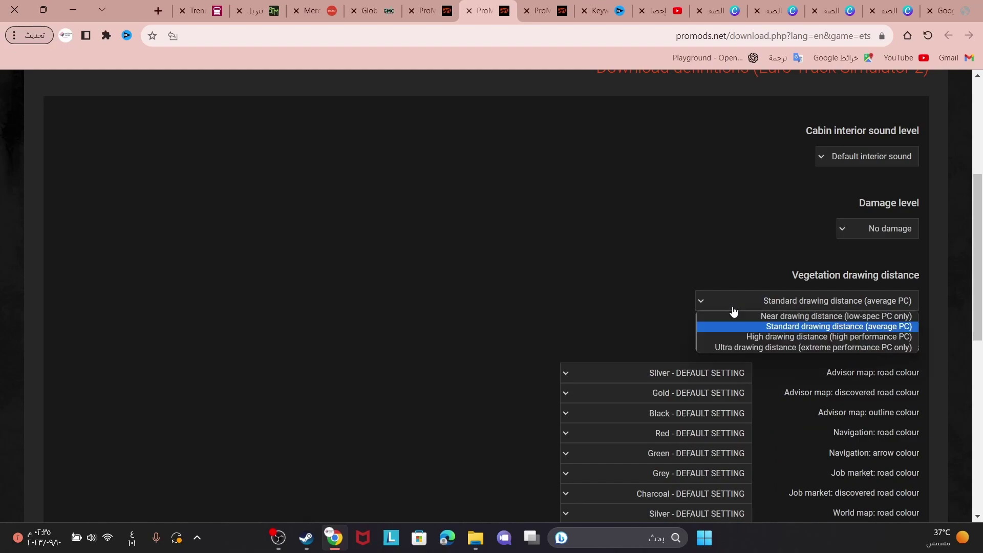
pyautogui.click(733, 310)
pyautogui.scroll(-2, 734, 311)
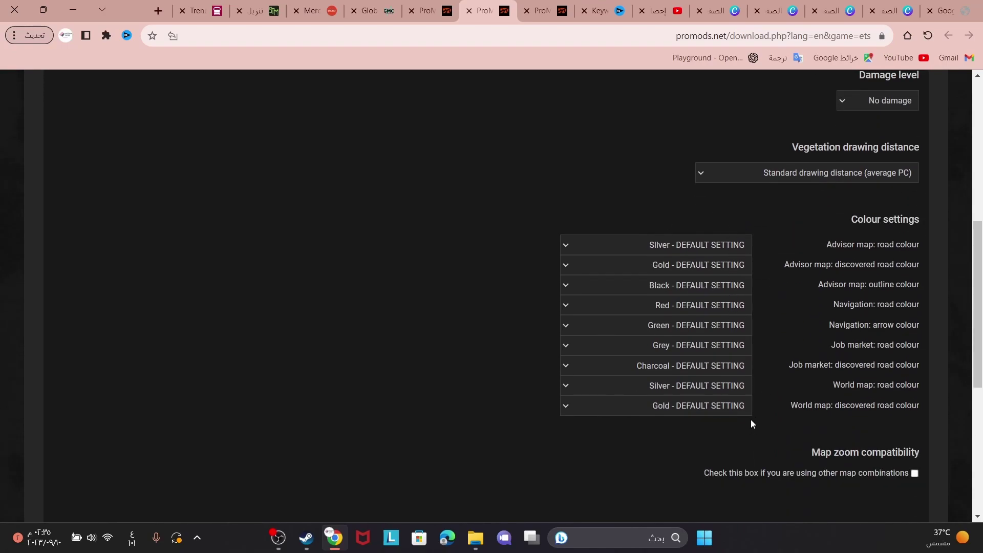
pyautogui.scroll(-1, 751, 419)
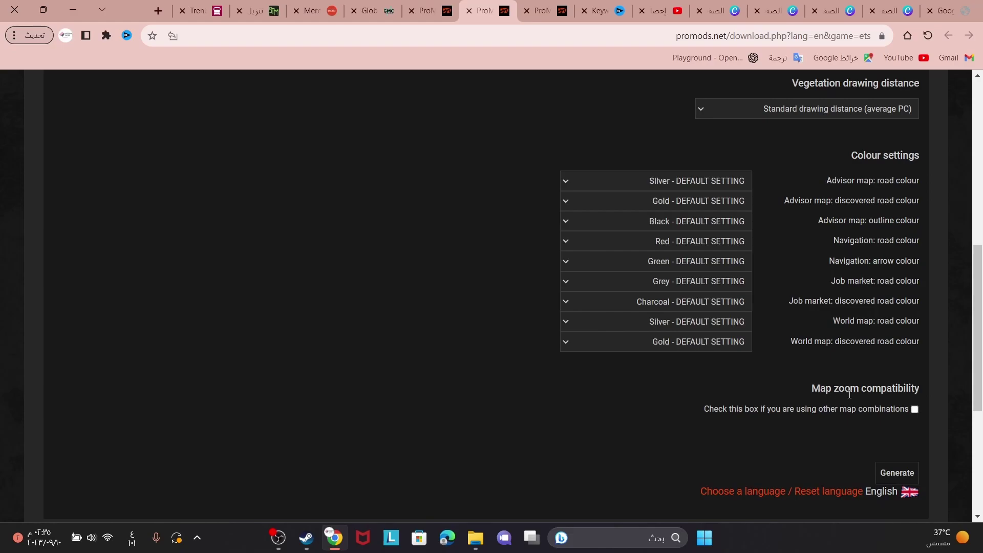
# Step: Enable map zoom compatibility for other map combinations and generate the def file
pyautogui.click(914, 409)
pyautogui.scroll(-3, 785, 409)
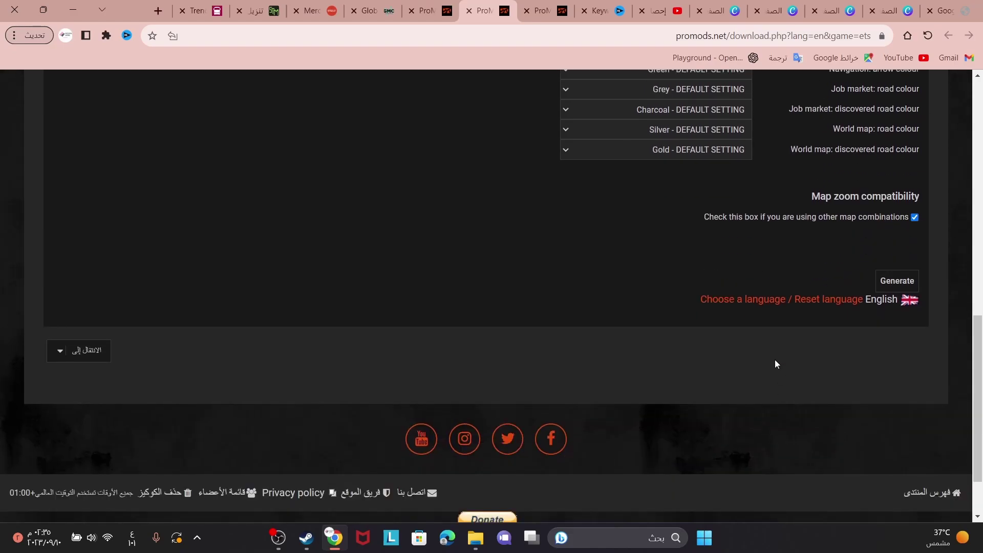
pyautogui.scroll(5, 775, 359)
pyautogui.scroll(-3, 775, 359)
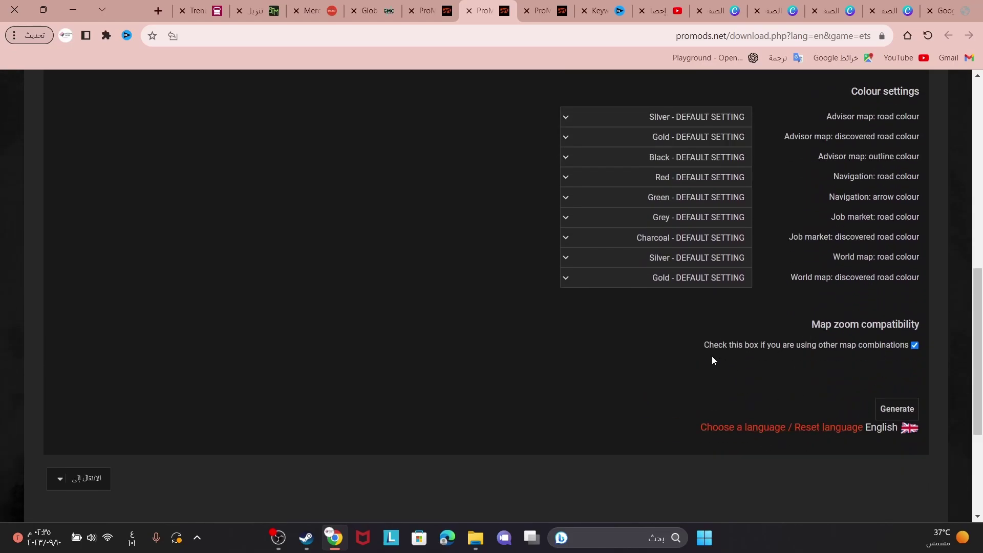
pyautogui.scroll(3, 902, 346)
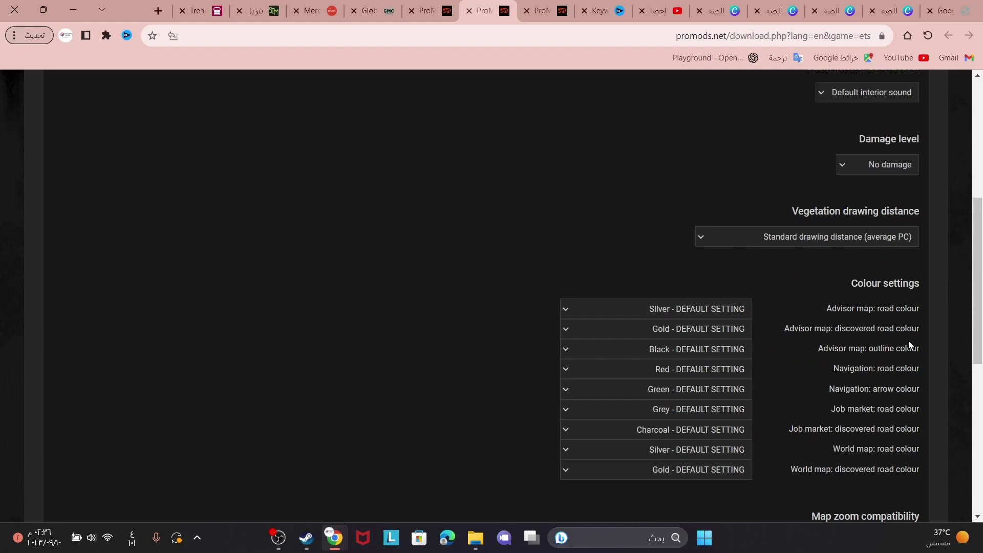
pyautogui.scroll(-5, 873, 314)
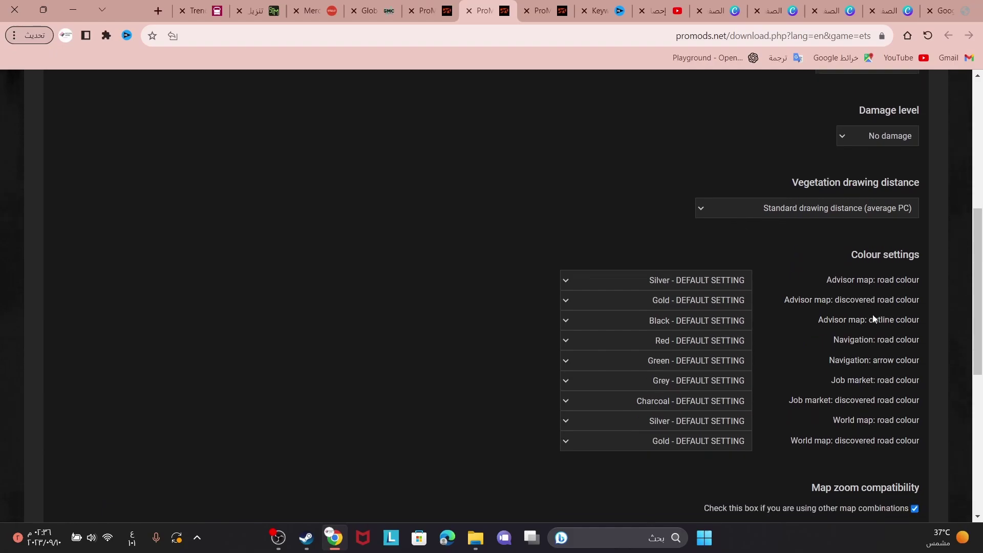
pyautogui.click(891, 283)
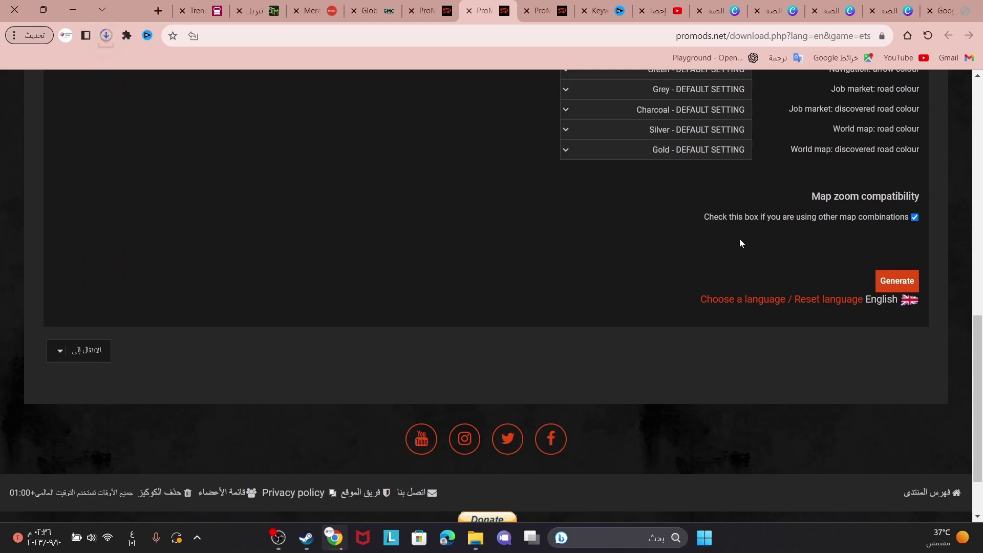
# Step: Return to the installation page, proceed to step 2 and choose the free Standard Download
pyautogui.scroll(10, 735, 162)
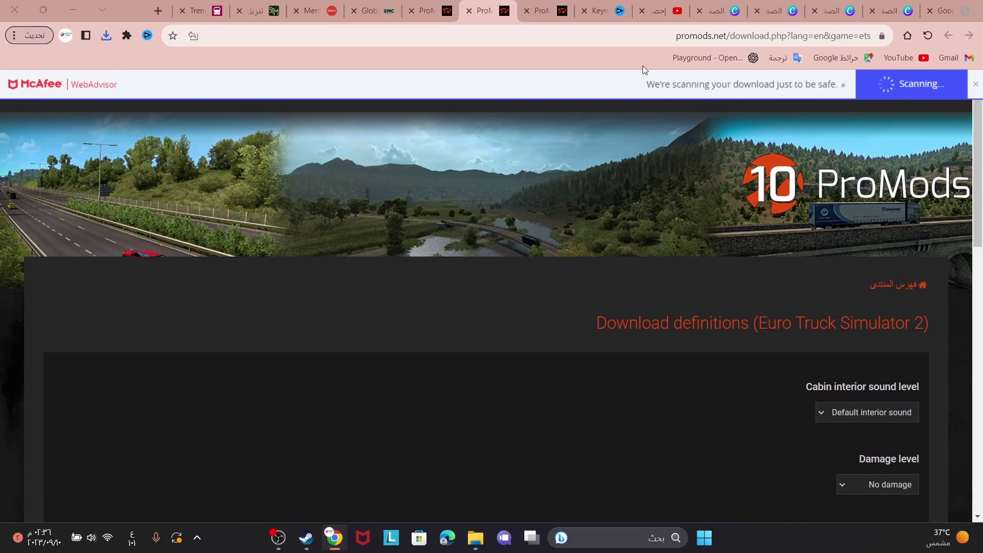
pyautogui.click(542, 10)
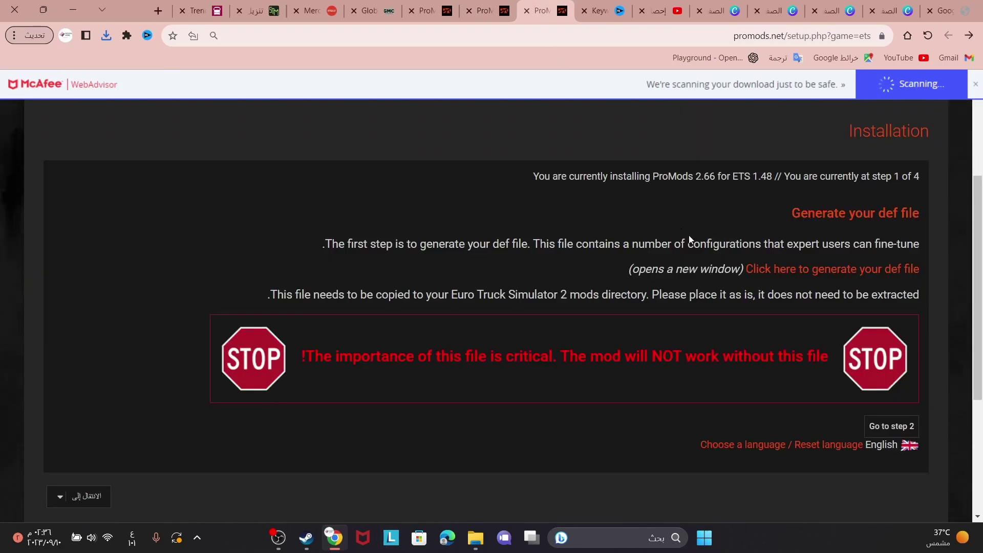
pyautogui.click(881, 427)
pyautogui.scroll(-5, 743, 353)
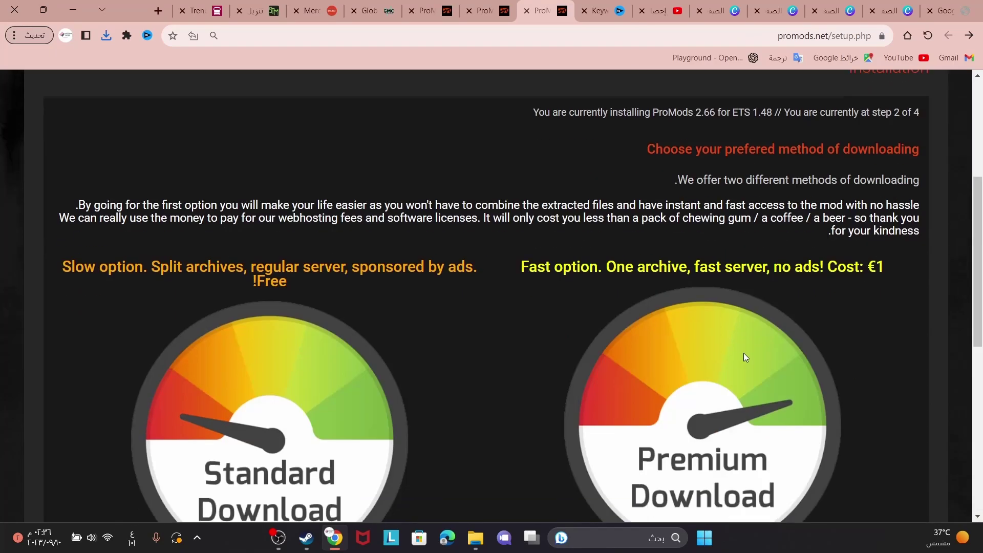
pyautogui.scroll(-3, 696, 363)
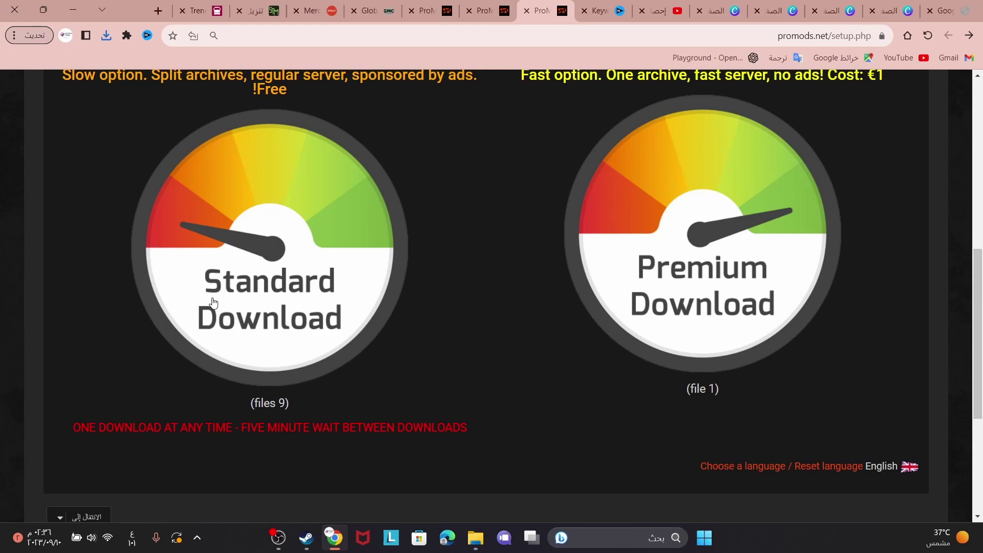
pyautogui.click(307, 271)
# Step: Open the downloads for Multipack mod archive 1 and the ProMods 2.66 file testing tool
pyautogui.scroll(-5, 847, 327)
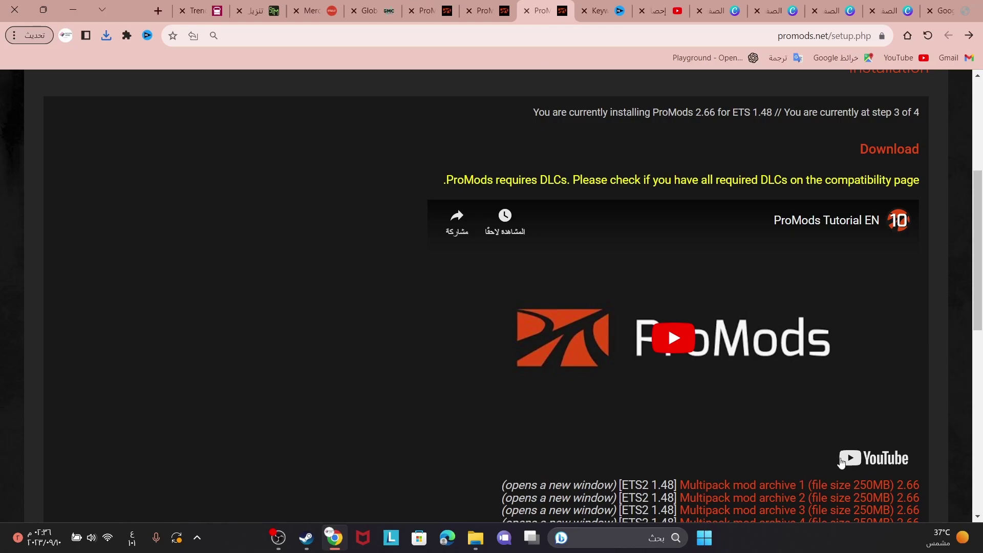
pyautogui.scroll(-1, 638, 396)
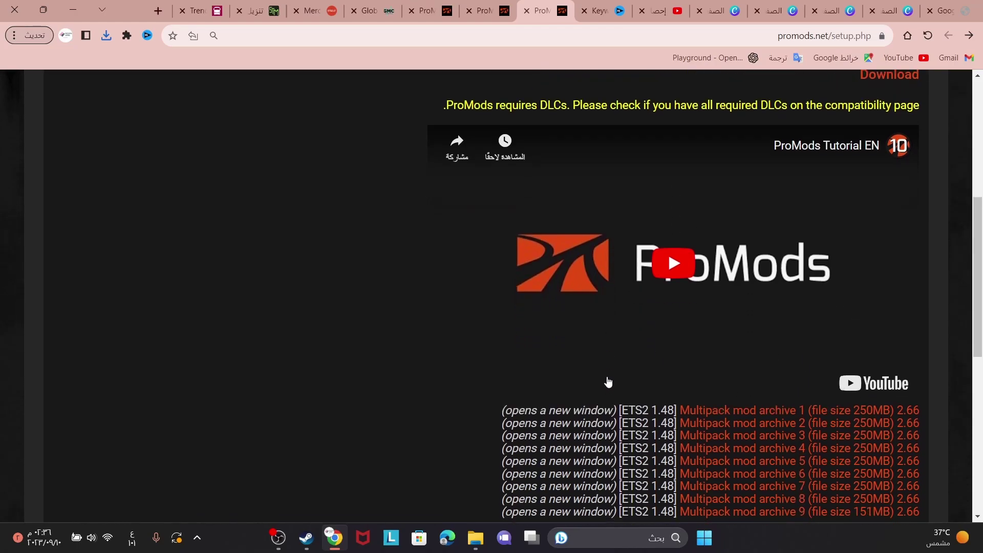
pyautogui.scroll(-3, 607, 383)
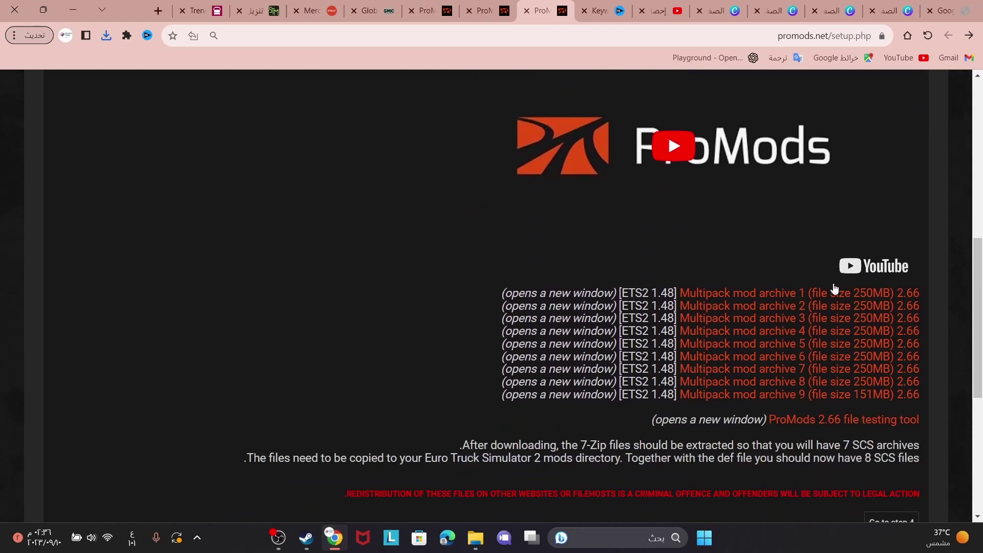
pyautogui.click(746, 296)
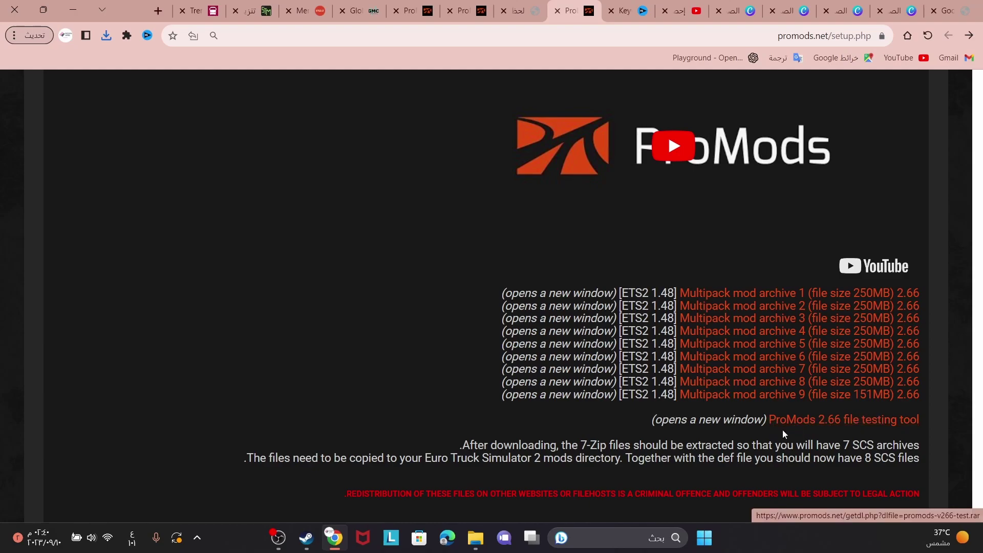
pyautogui.click(854, 426)
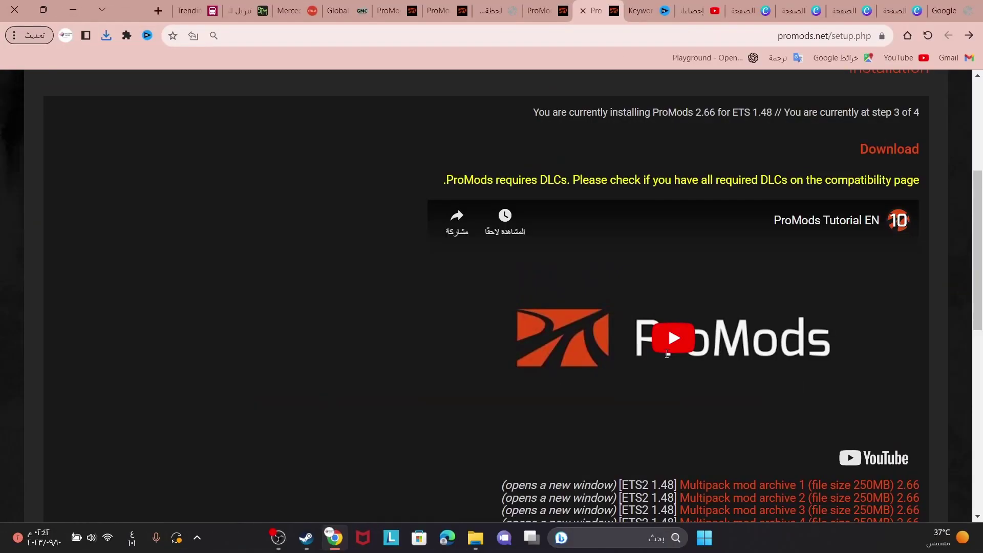
# Step: Review the archive list and extraction instructions of installation step 3, and proceed to step 4
pyautogui.scroll(-4, 667, 354)
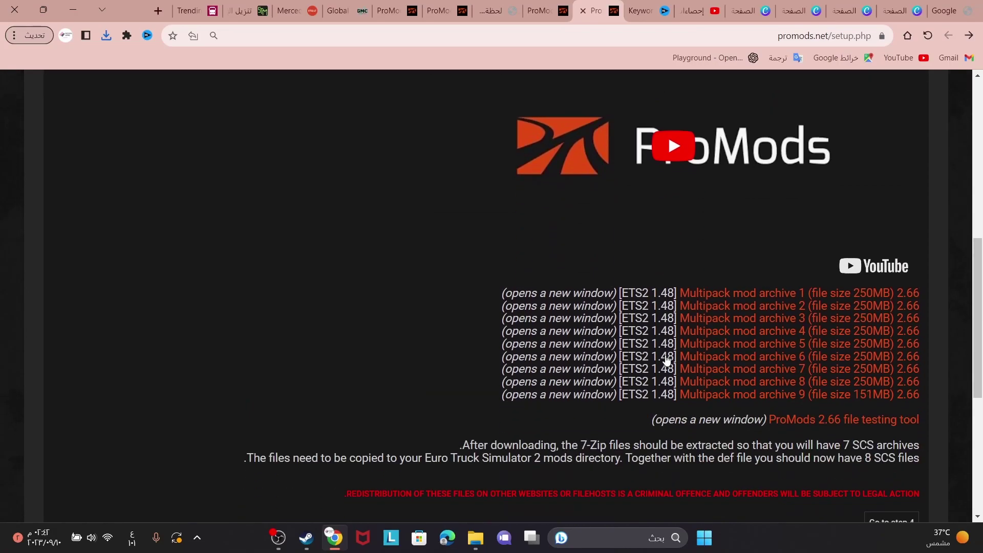
pyautogui.scroll(9, 667, 354)
pyautogui.scroll(-10, 673, 331)
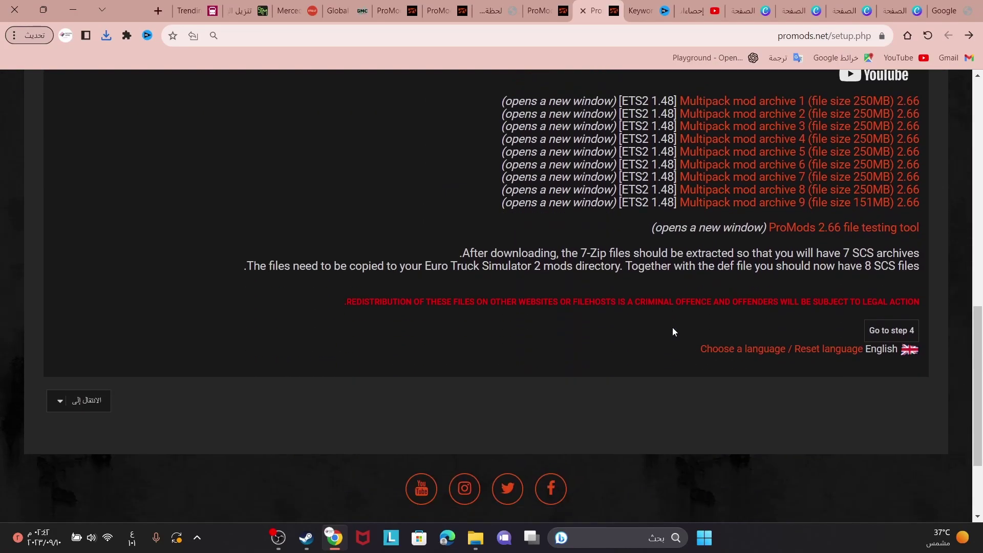
pyautogui.scroll(10, 673, 331)
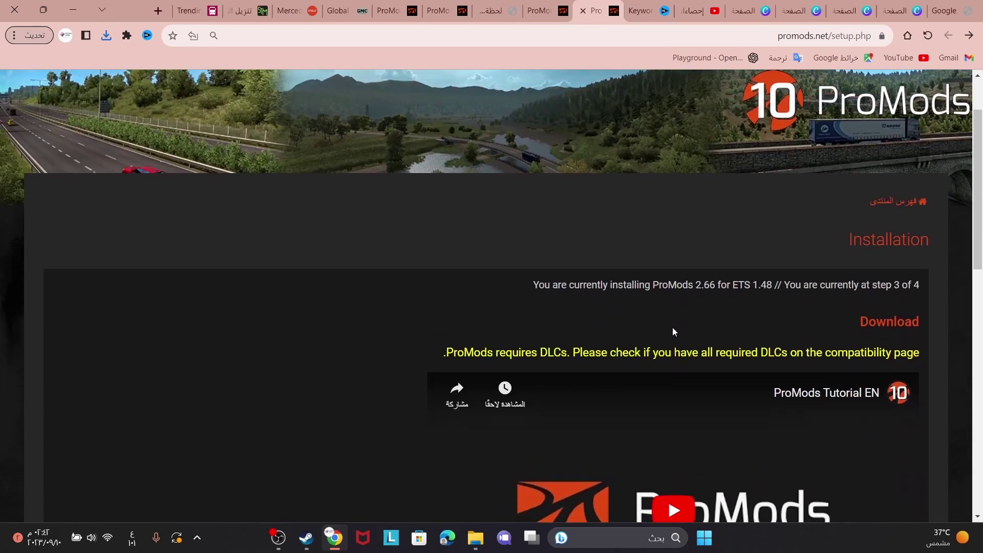
pyautogui.scroll(-10, 673, 331)
pyautogui.click(879, 395)
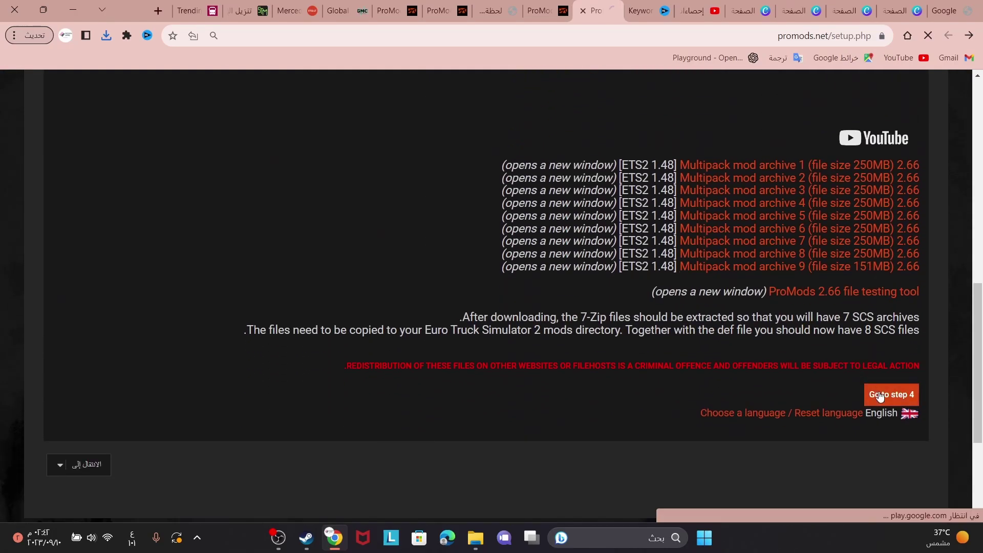
# Step: Review the step 4 instructions on which SCS files belong in the mod folder and how to enable the mod
pyautogui.scroll(-4, 672, 284)
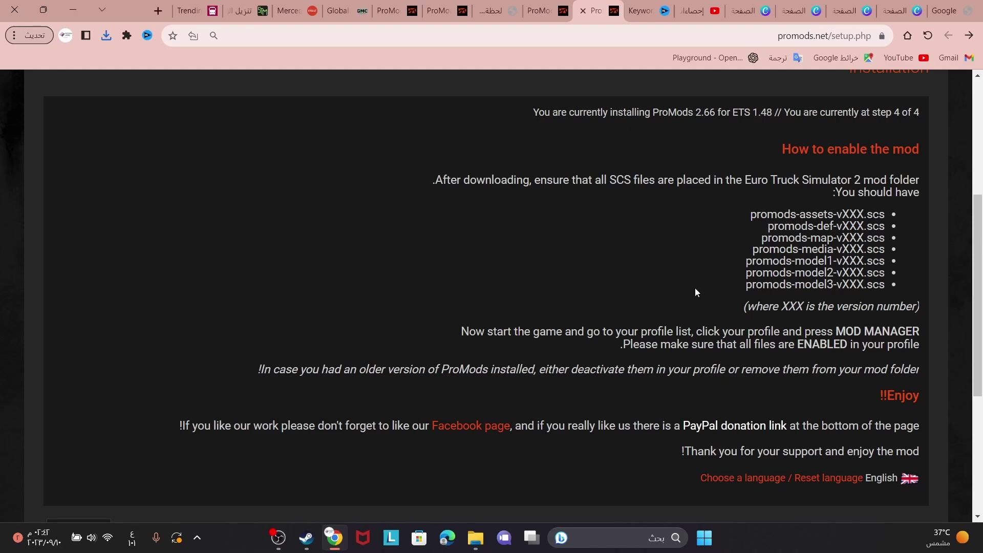
pyautogui.scroll(-5, 695, 288)
pyautogui.scroll(7, 681, 279)
pyautogui.scroll(1, 664, 272)
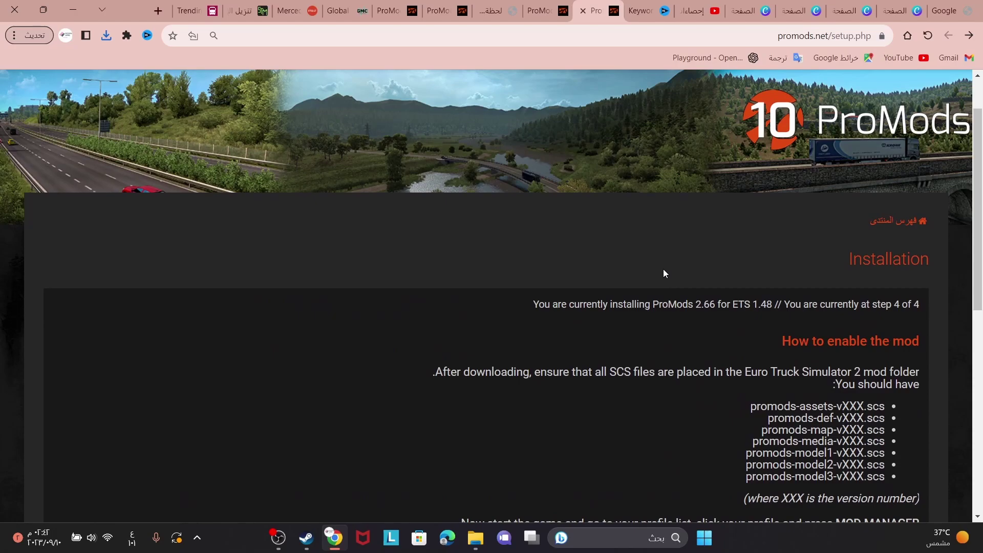
pyautogui.scroll(-6, 717, 258)
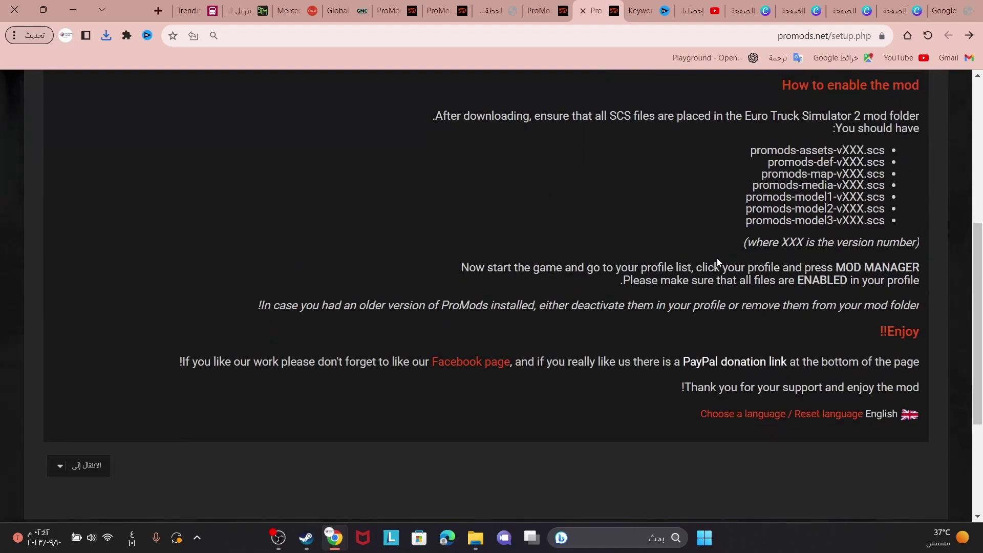
pyautogui.scroll(-1, 716, 258)
pyautogui.scroll(10, 717, 258)
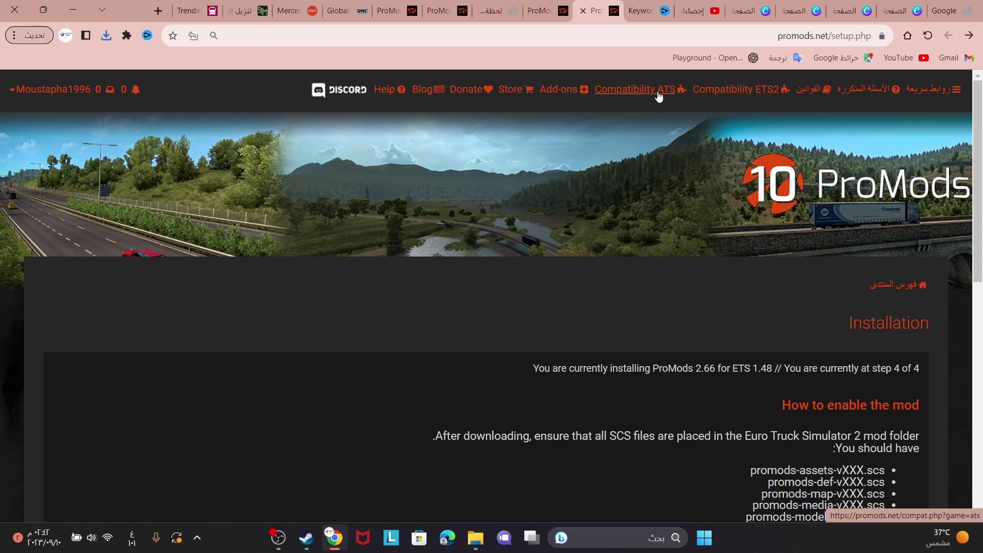
# Step: Open the ProMods add-ons page and locate the Middle-East Add-On Pack release for ETS2 v1.48.x
pyautogui.click(573, 91)
pyautogui.scroll(-3, 548, 272)
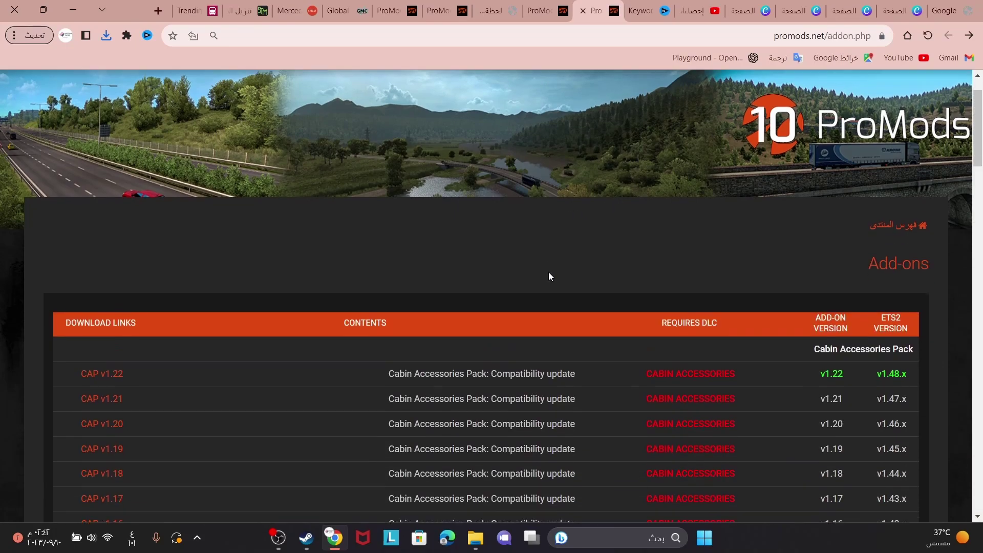
pyautogui.scroll(-11, 630, 241)
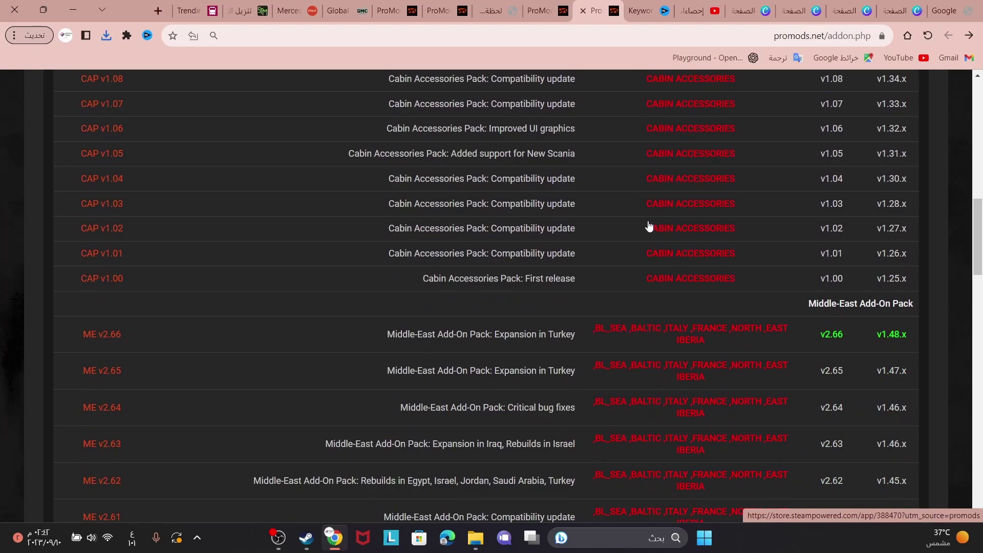
pyautogui.moveTo(807, 304); pyautogui.dragTo(914, 339)
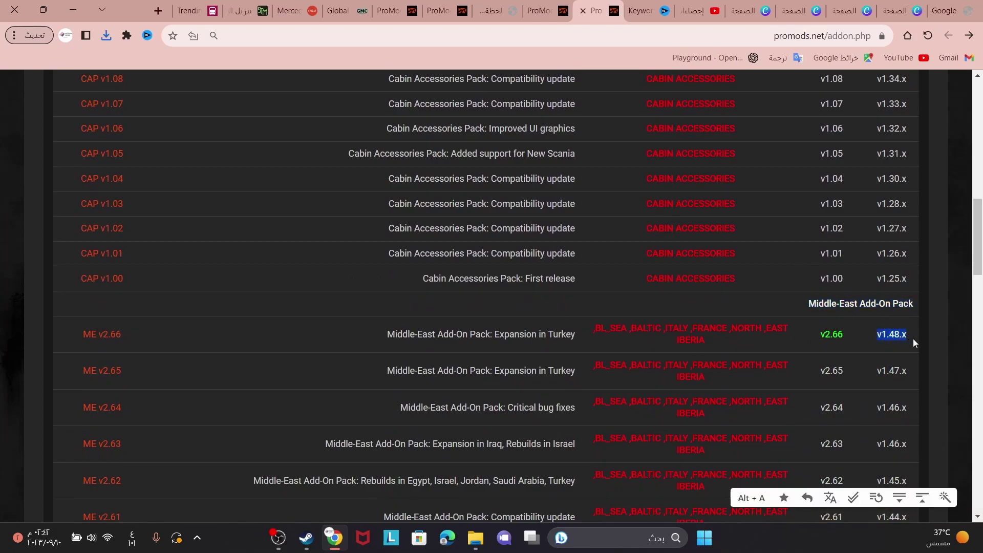
pyautogui.scroll(-1, 695, 312)
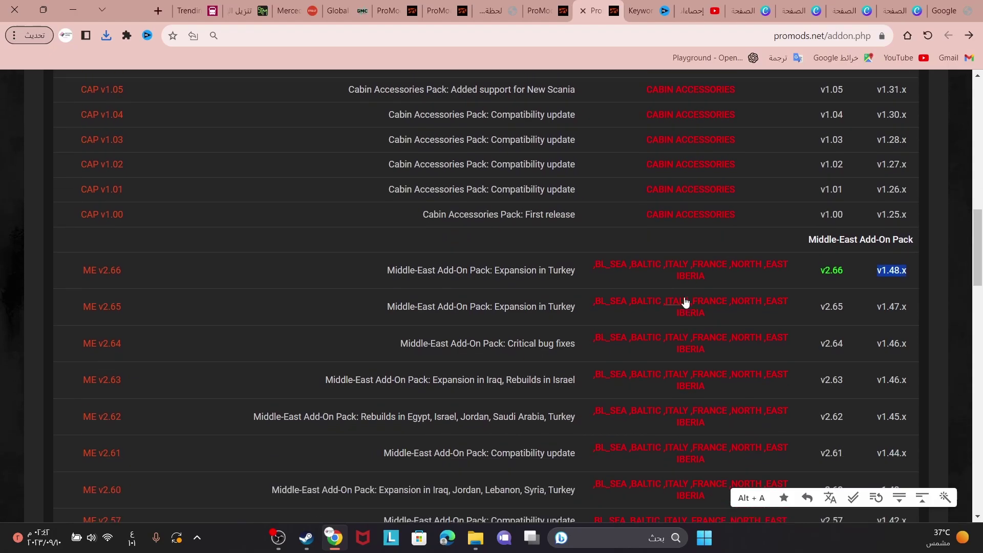
pyautogui.scroll(-1, 474, 241)
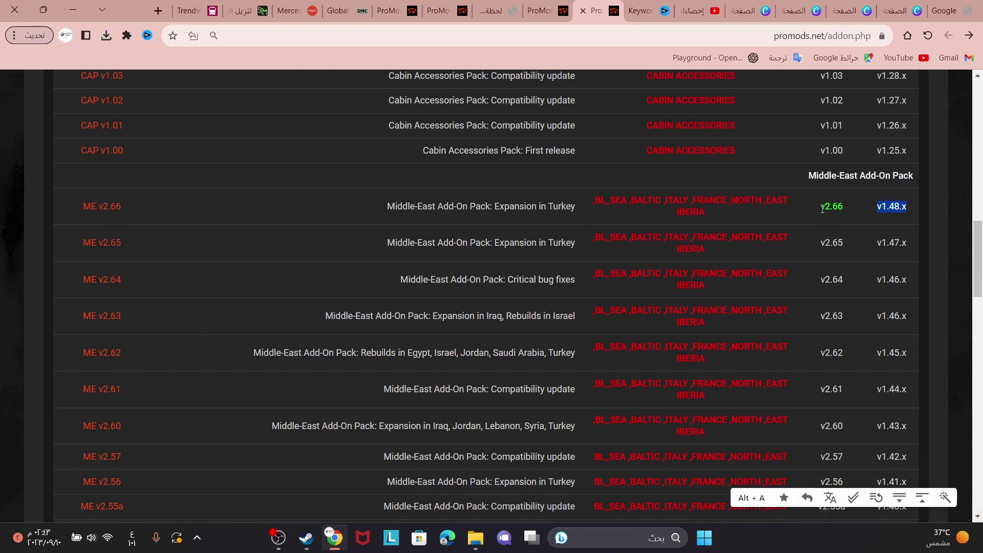
# Step: Open the ME v2.66 installation page, proceed to step 2 and look through the download methods
pyautogui.click(113, 206)
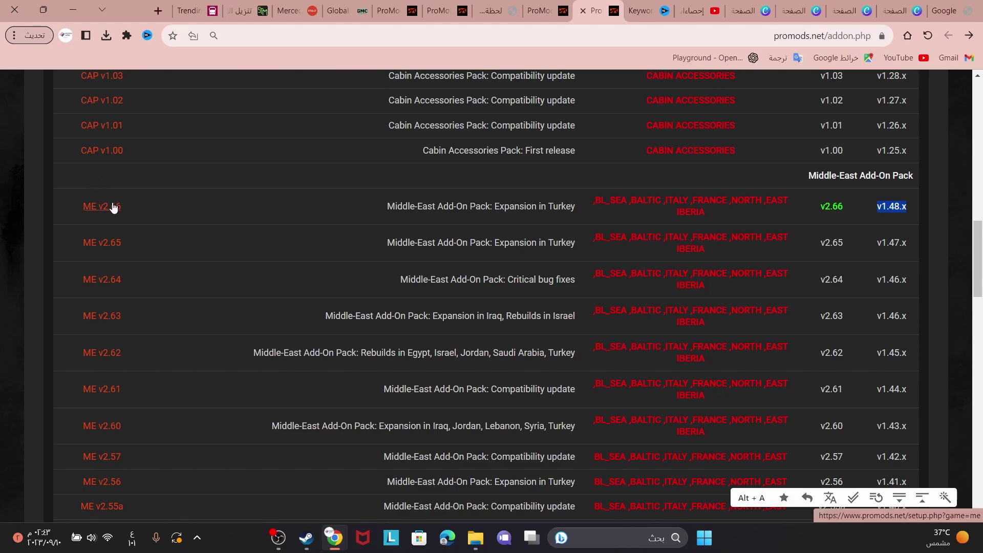
pyautogui.scroll(-4, 535, 276)
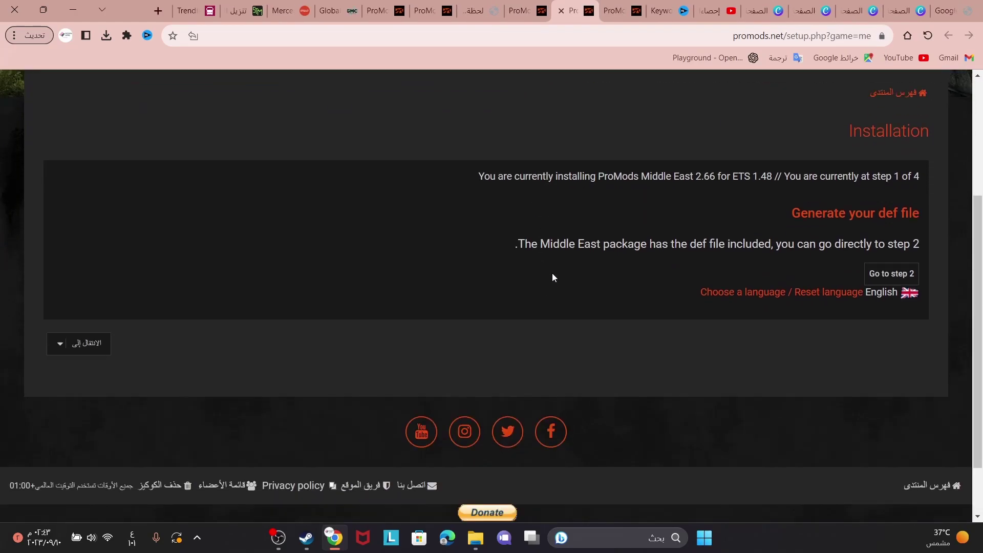
pyautogui.click(893, 276)
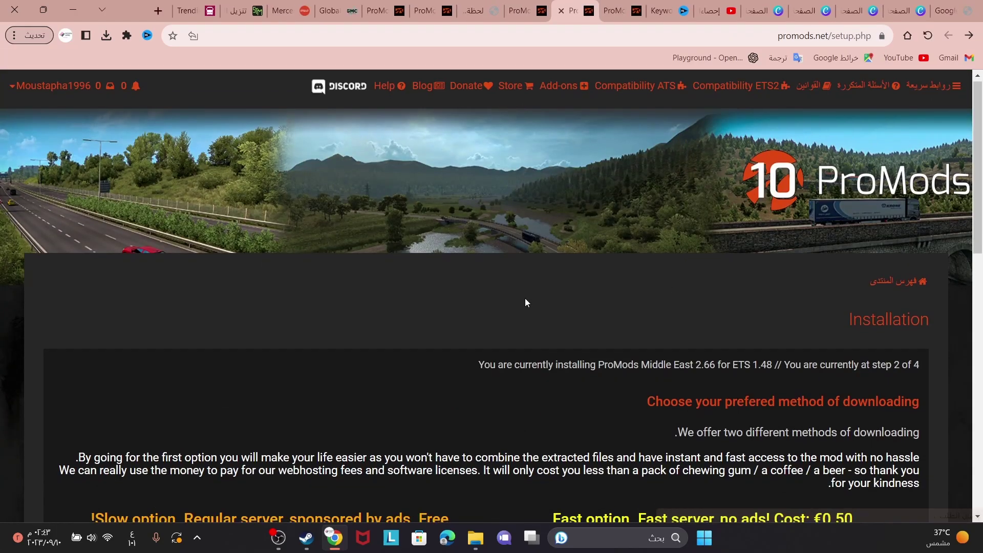
pyautogui.scroll(-7, 526, 297)
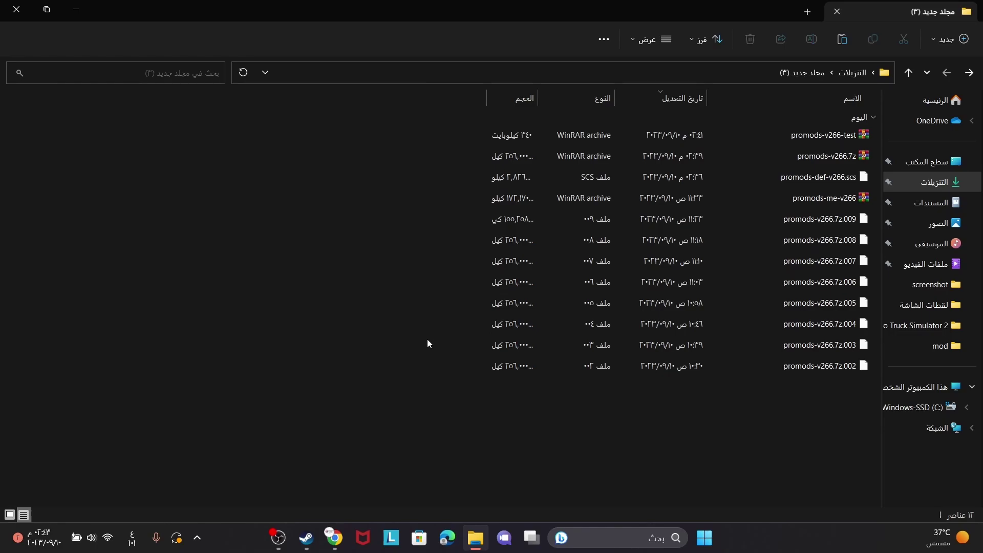
# Step: Extract all four files of the promods-v266-test archive into a promods-v266-test subfolder of the download folder
pyautogui.doubleClick(690, 133)
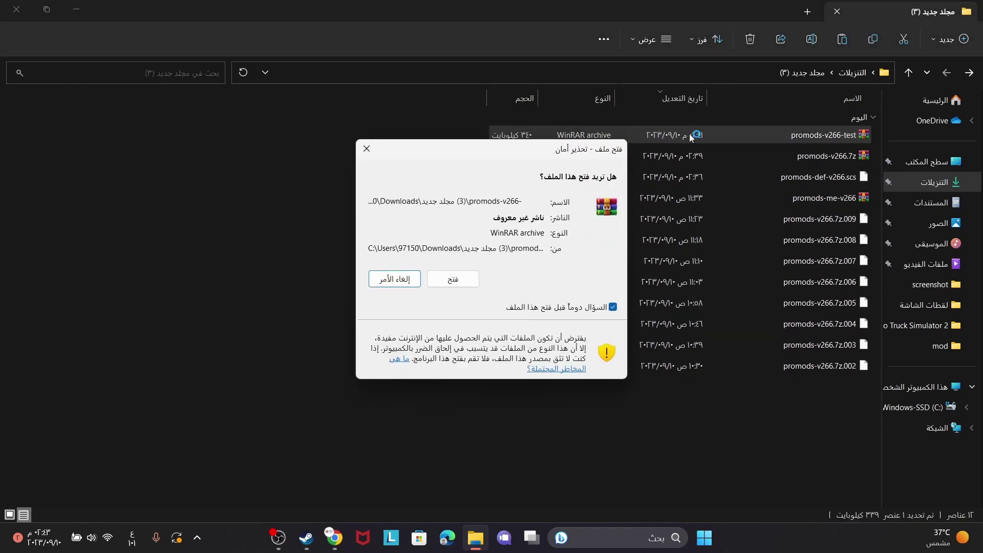
pyautogui.click(455, 278)
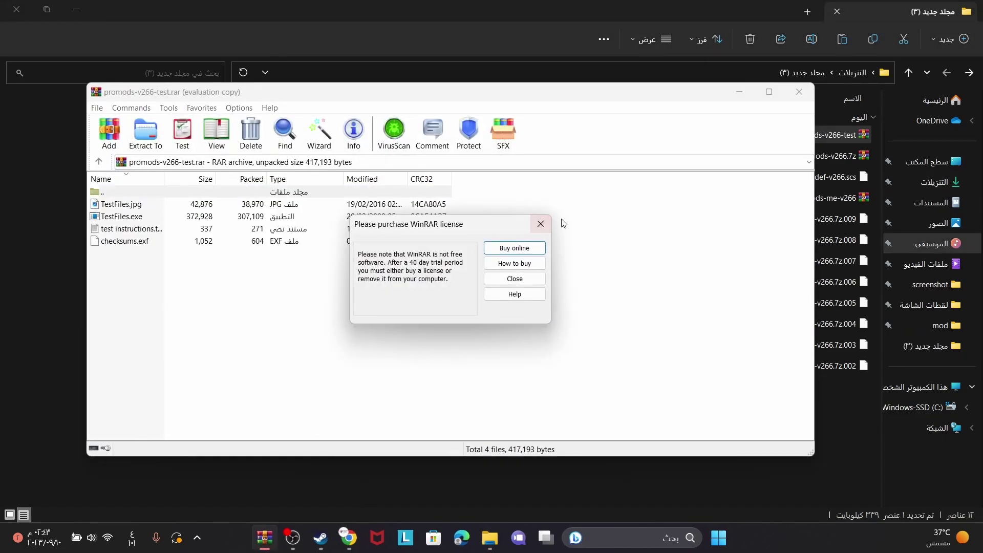
pyautogui.click(541, 223)
pyautogui.moveTo(304, 260); pyautogui.dragTo(270, 206)
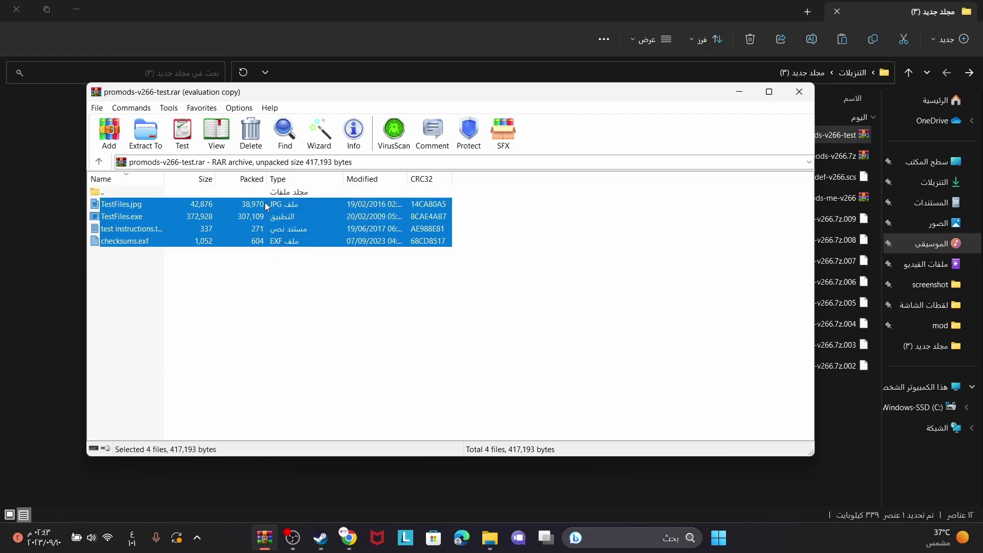
pyautogui.click(149, 137)
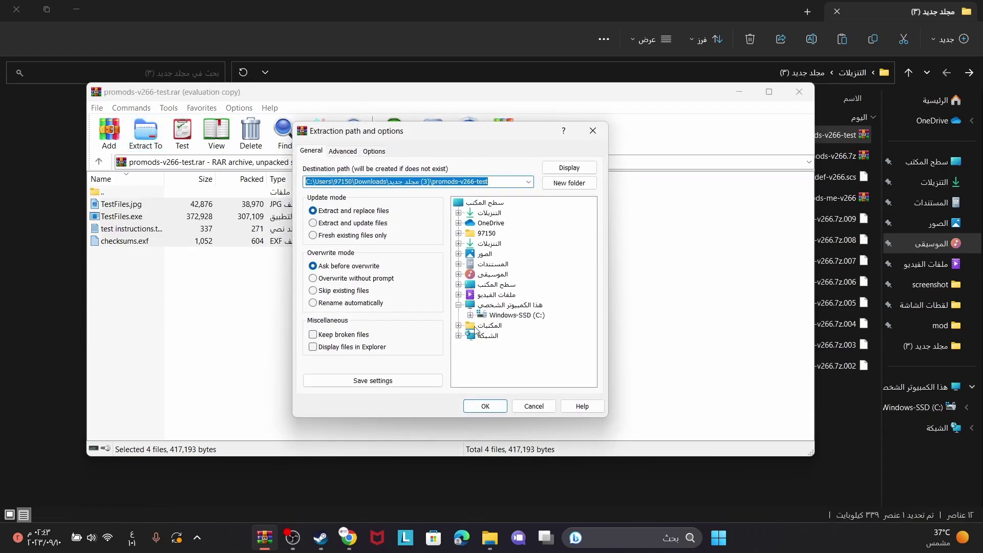
pyautogui.click(484, 407)
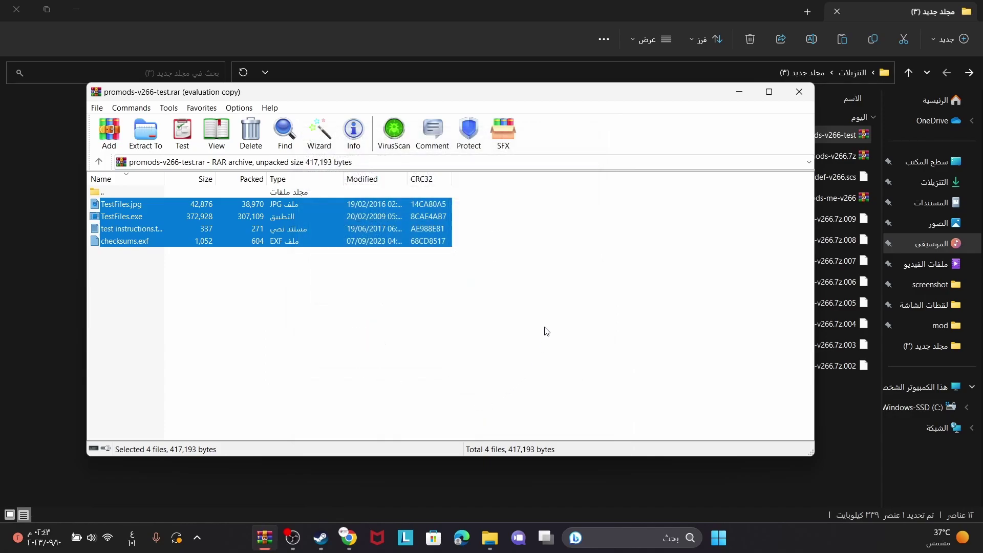
pyautogui.click(799, 92)
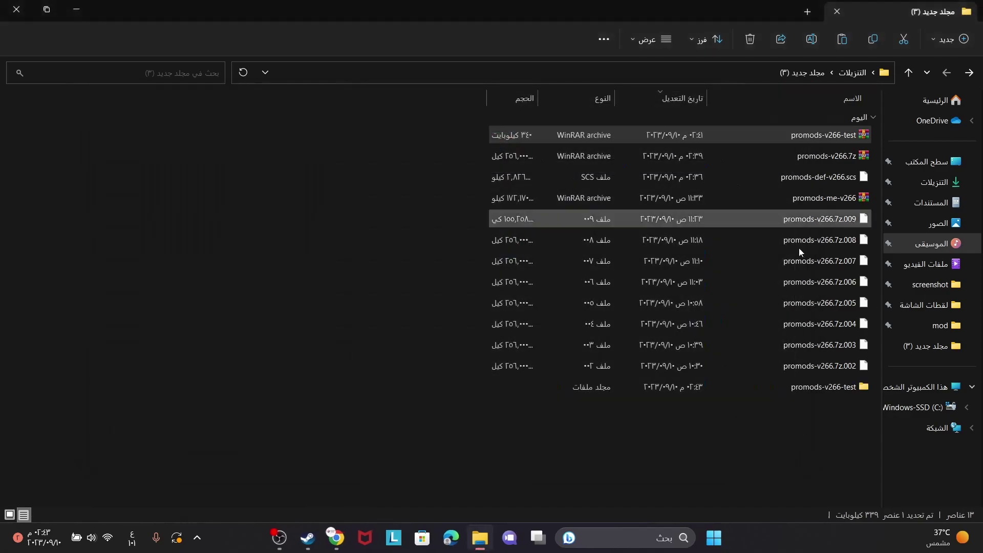
# Step: Transfer the four extracted test files from the promods-v266-test folder to the parent folder holding the ProMods archives
pyautogui.doubleClick(787, 387)
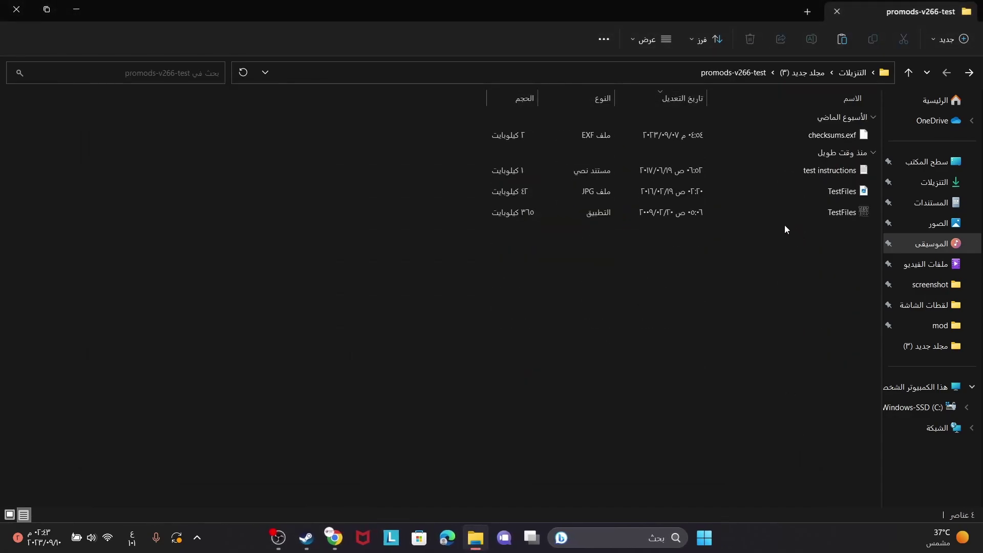
pyautogui.moveTo(749, 252); pyautogui.dragTo(748, 142)
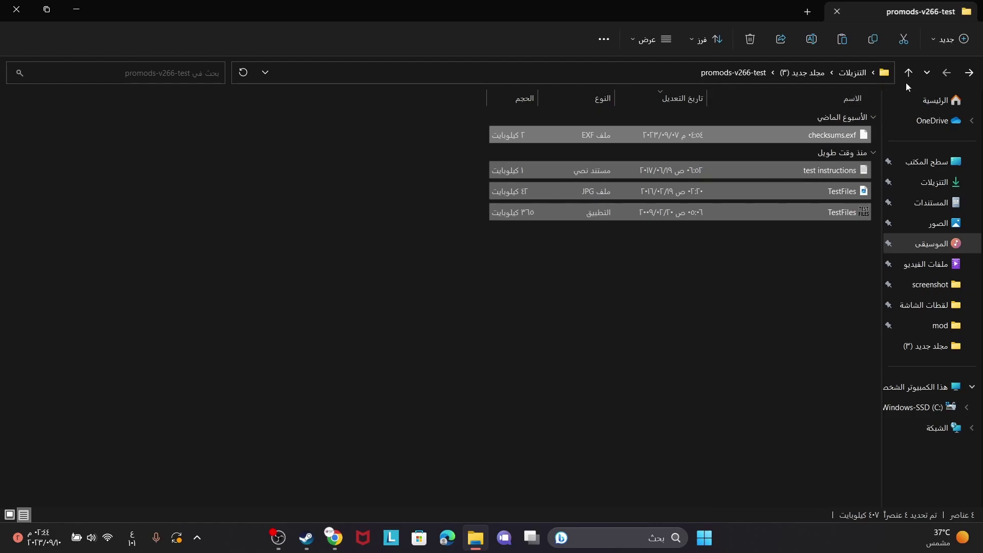
pyautogui.click(967, 75)
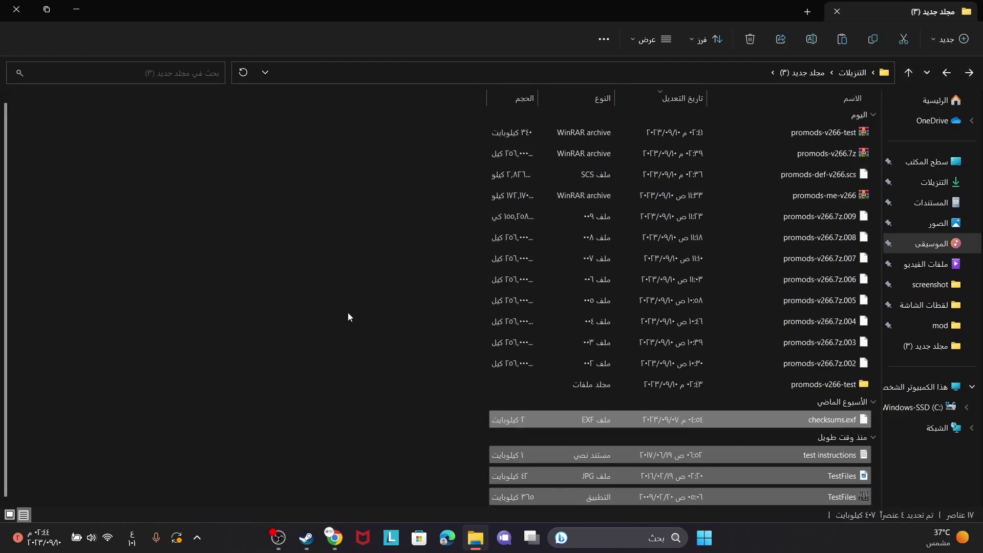
# Step: Run the TestFiles application to validate the checksums of the downloaded archives, review its report and close it
pyautogui.doubleClick(758, 497)
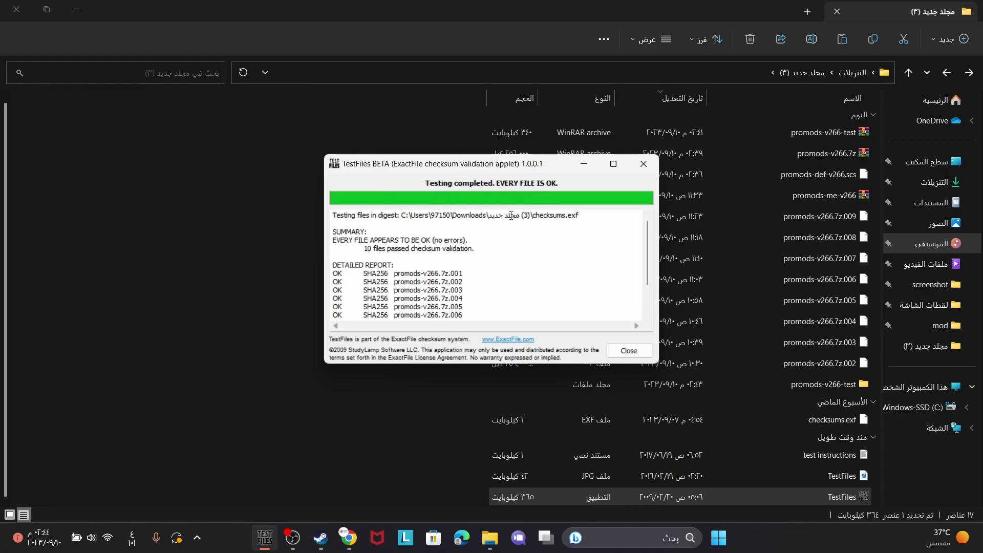
pyautogui.scroll(-2, 510, 215)
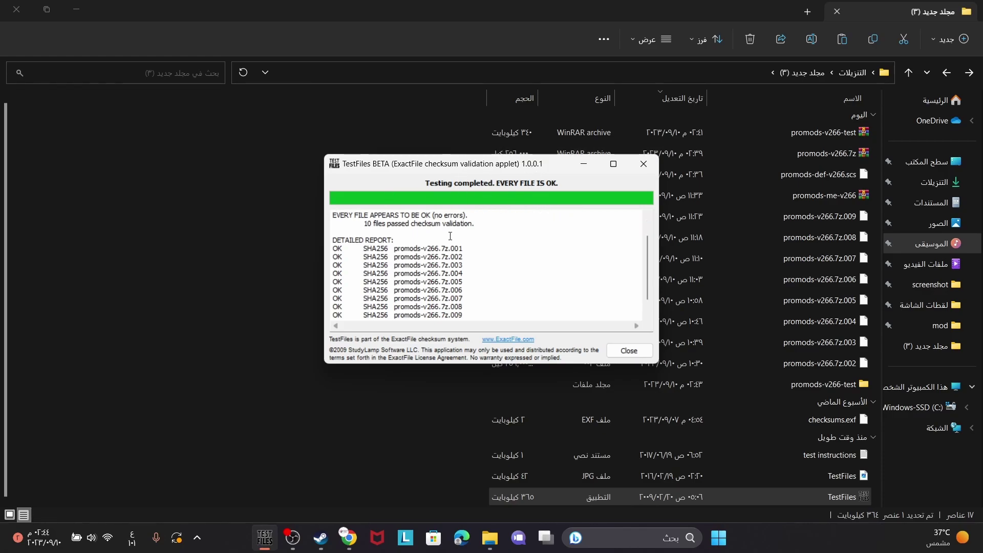
pyautogui.click(643, 164)
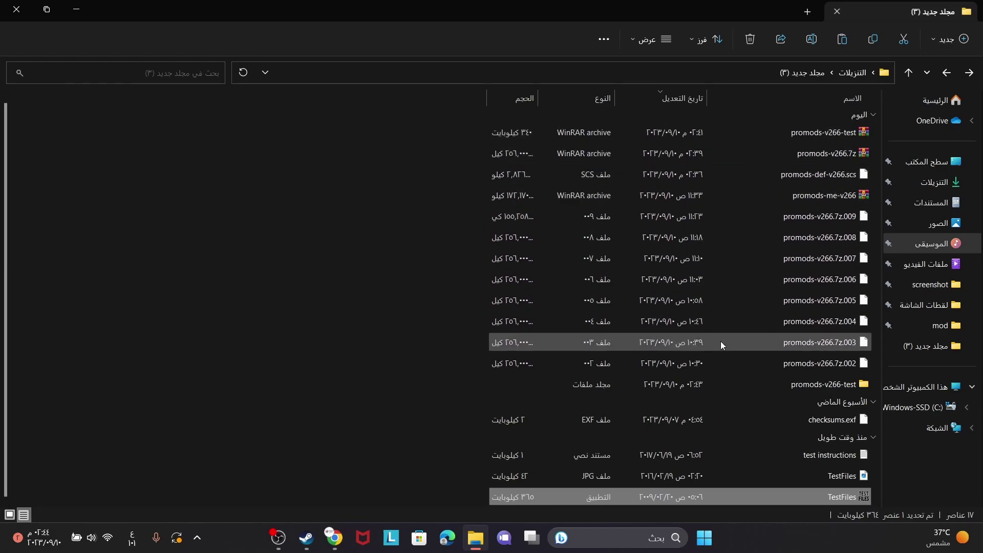
# Step: Extract all files from promods-v266.7z.001 into Documents\Euro Truck Simulator 2\mod, processing all files in all volumes from the current one
pyautogui.doubleClick(759, 158)
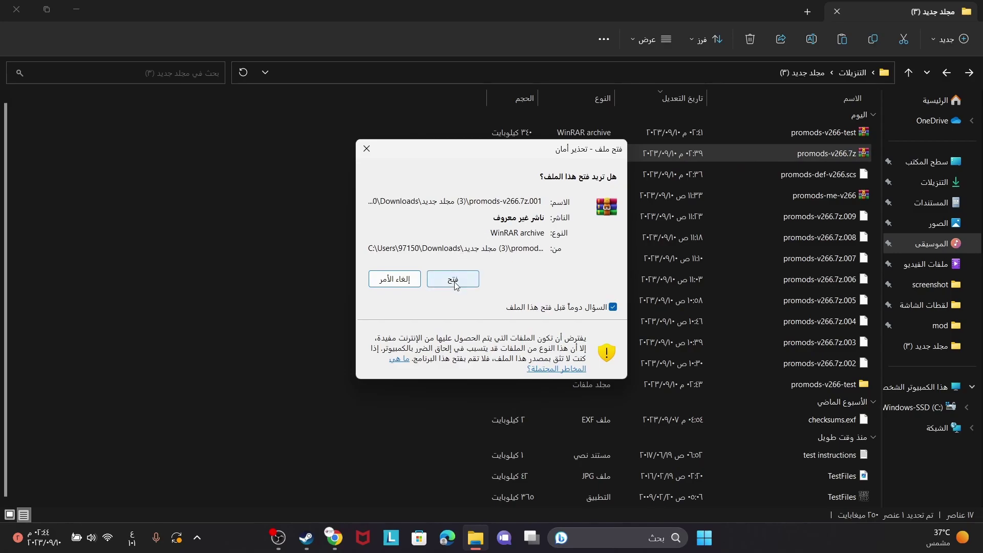
pyautogui.click(454, 280)
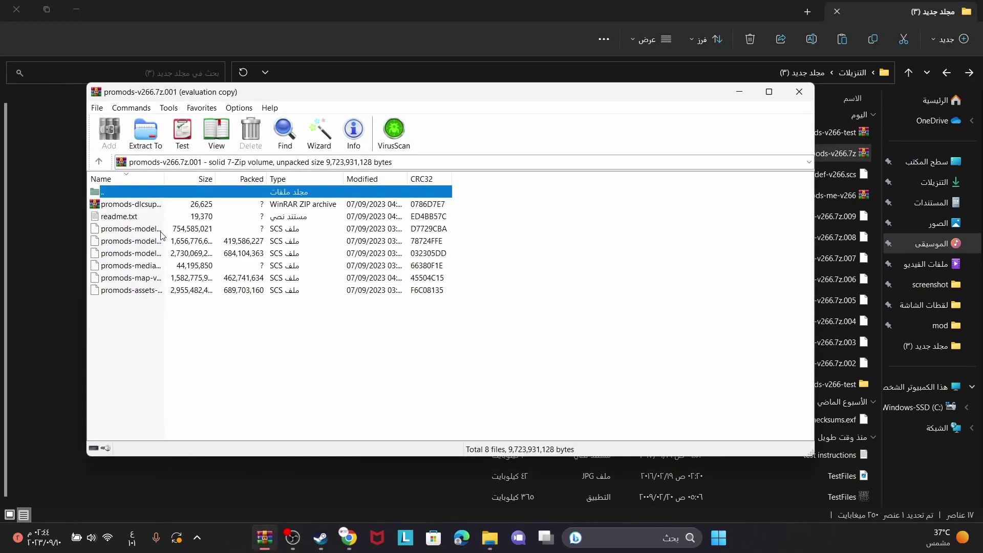
pyautogui.click(542, 227)
pyautogui.moveTo(353, 341); pyautogui.dragTo(148, 209)
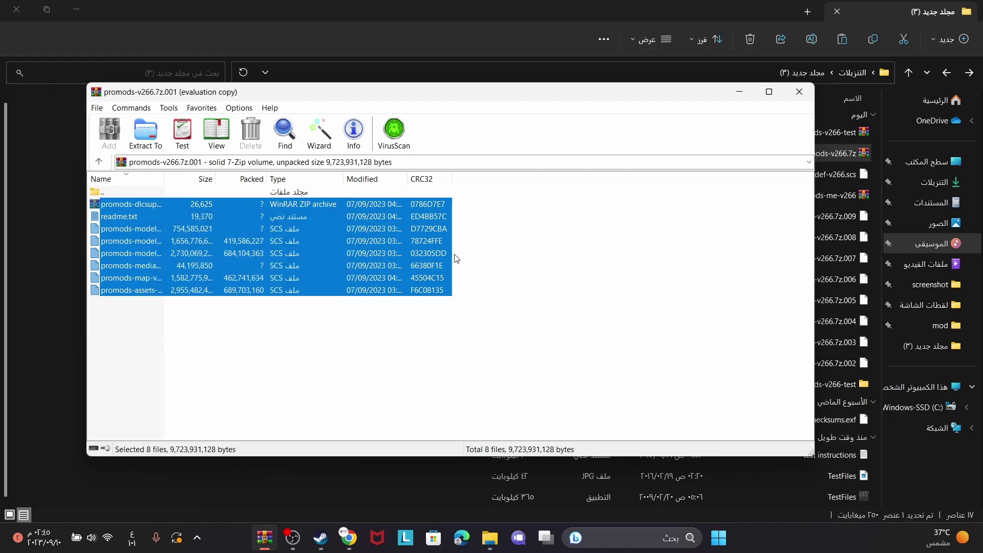
pyautogui.click(143, 133)
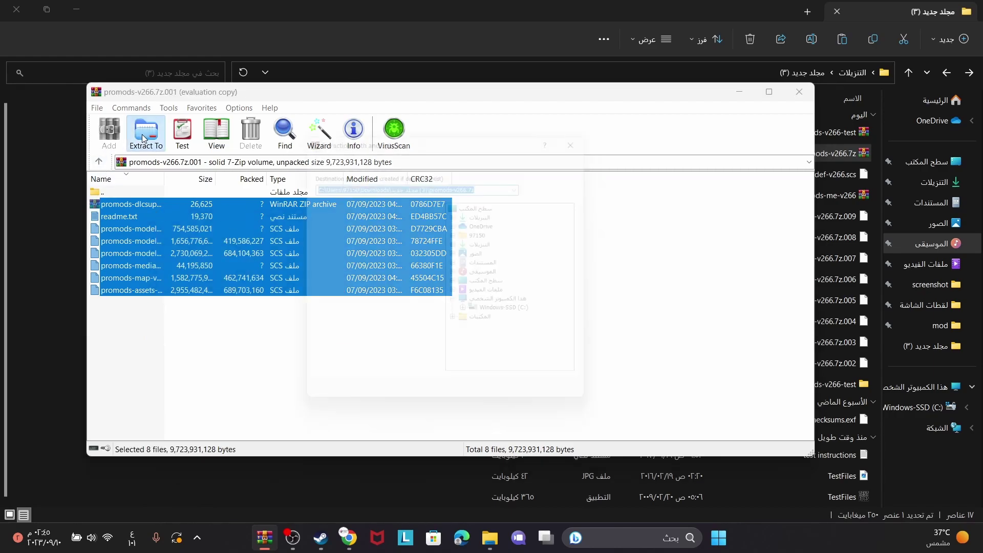
pyautogui.doubleClick(477, 267)
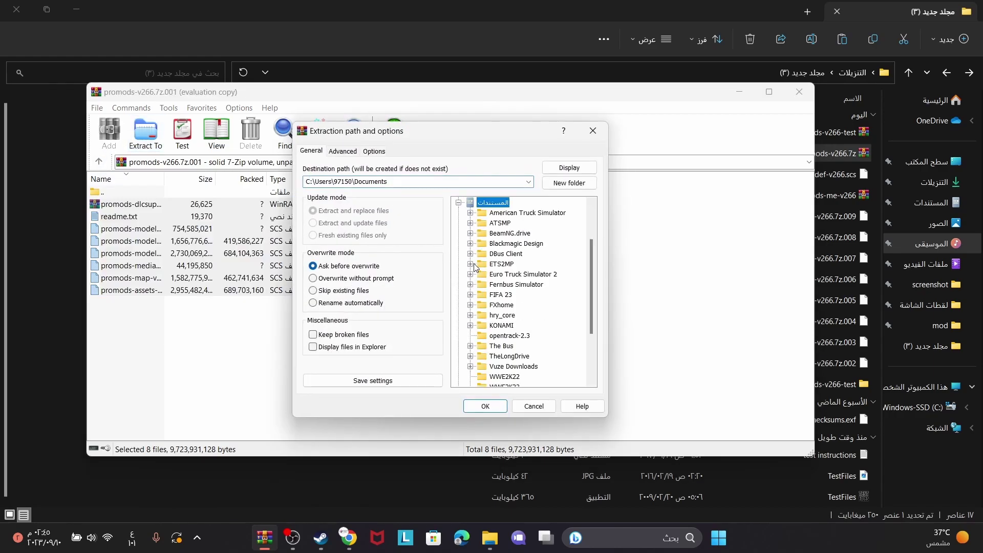
pyautogui.click(522, 274)
pyautogui.doubleClick(487, 277)
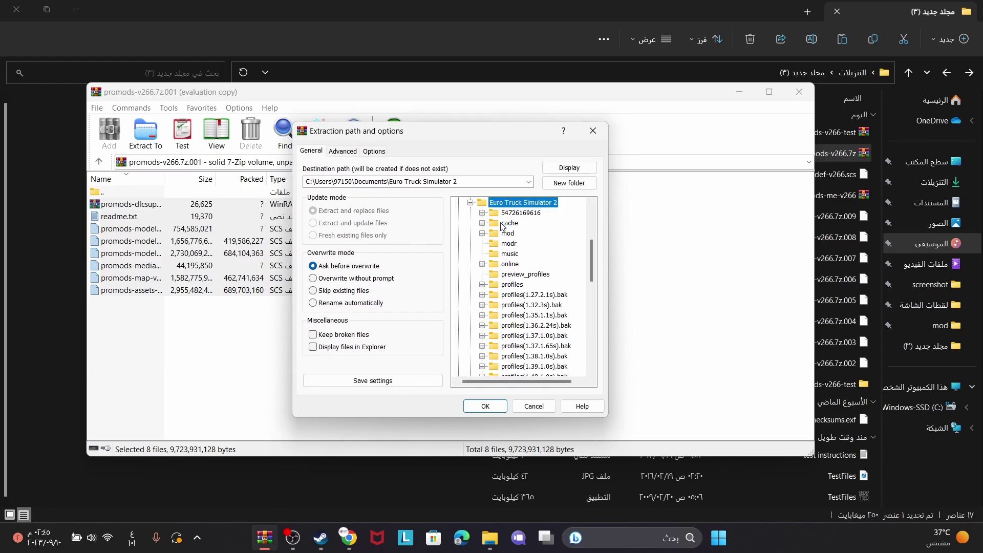
pyautogui.click(494, 235)
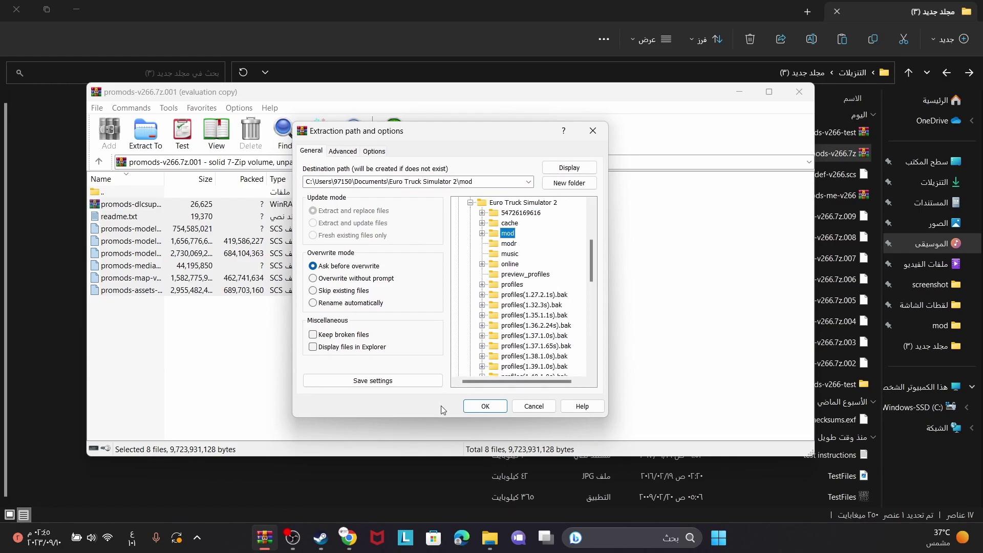
pyautogui.click(480, 408)
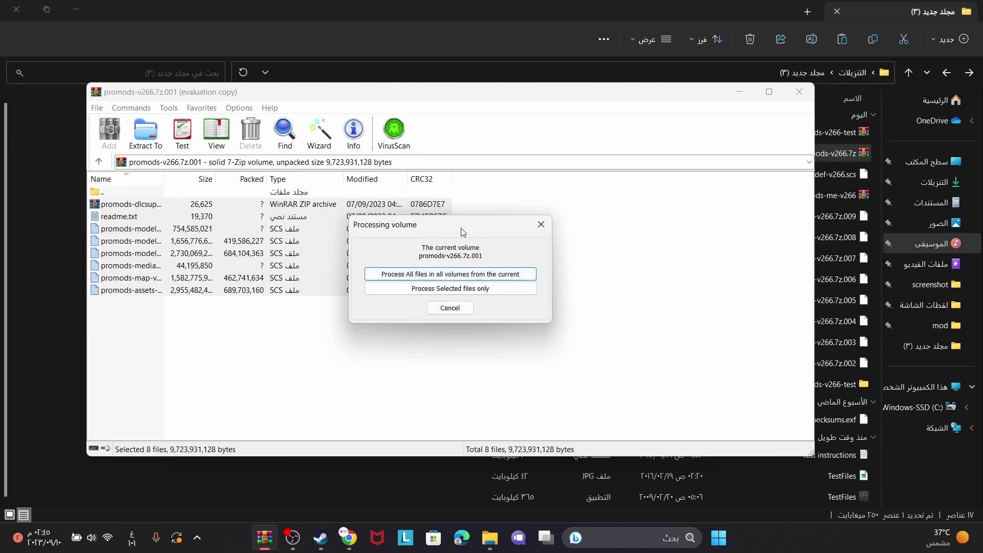
pyautogui.click(418, 278)
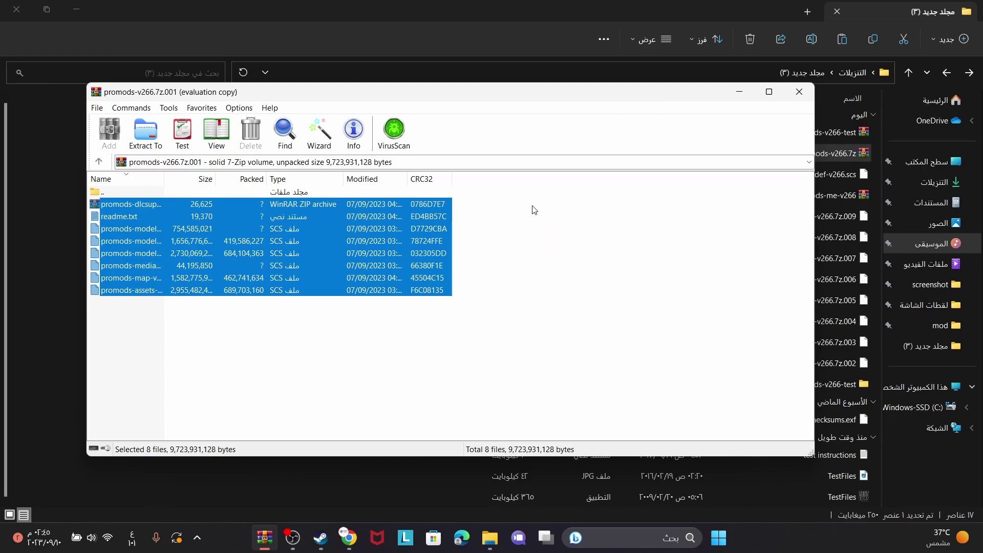
pyautogui.click(798, 92)
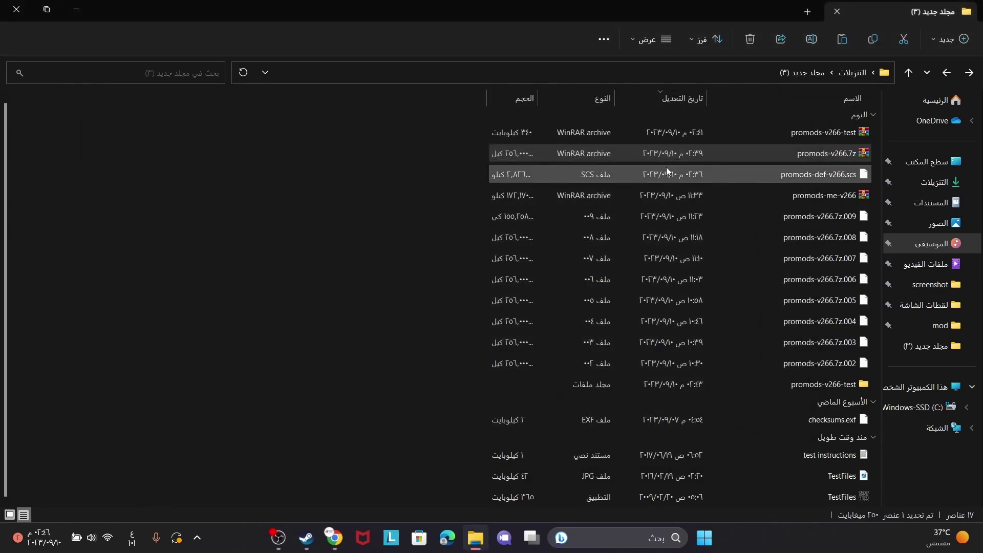
# Step: Extract both SCS files from the promods-me-v266 archive into Documents\Euro Truck Simulator 2\mod, leaving out readme.txt, and close the archive
pyautogui.doubleClick(810, 195)
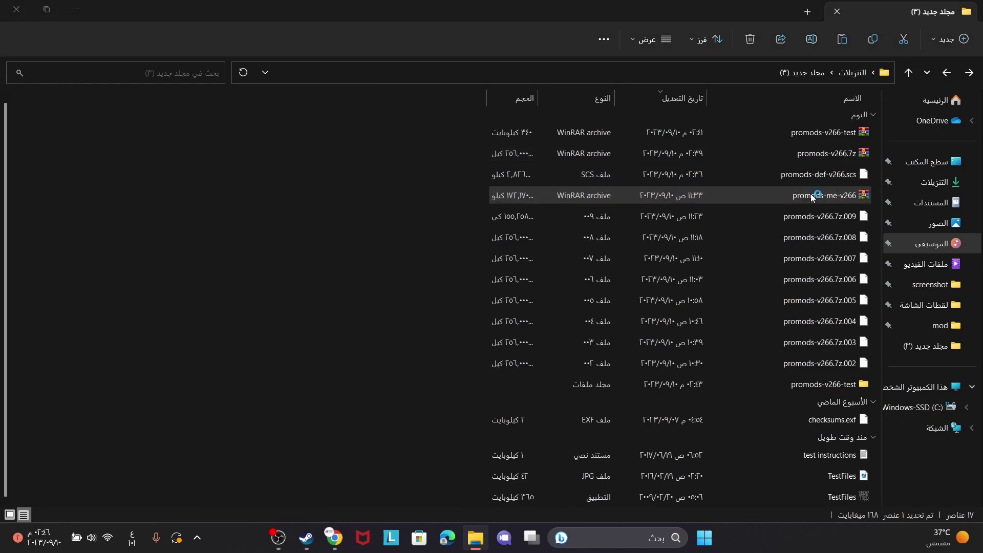
pyautogui.click(446, 276)
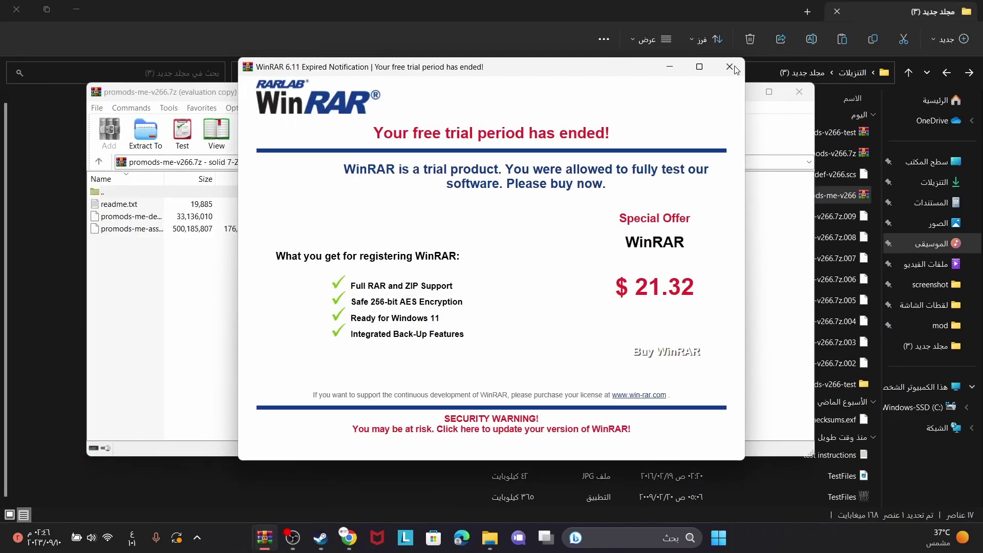
pyautogui.click(728, 67)
pyautogui.click(146, 226)
pyautogui.keyDown('shift'); pyautogui.click(145, 217); pyautogui.keyUp('shift')
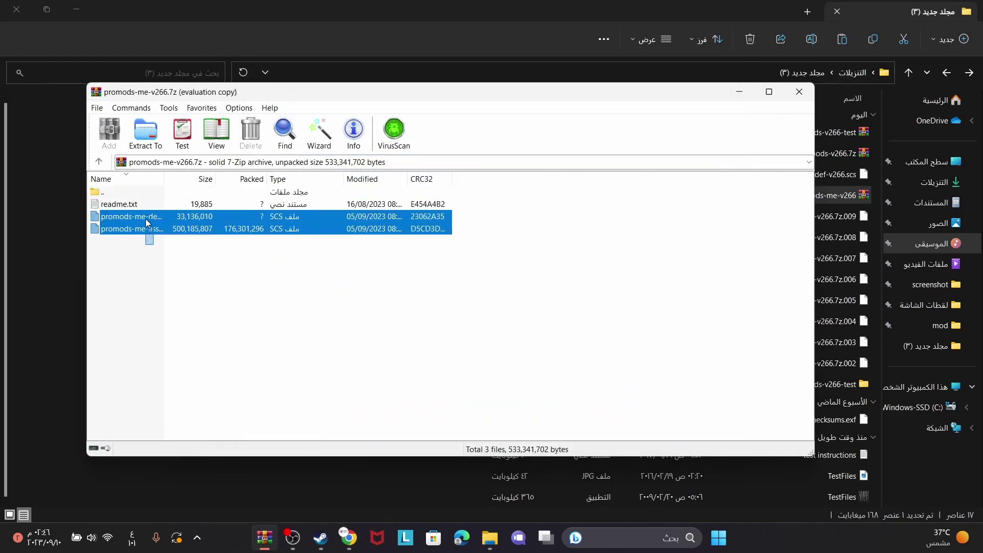
pyautogui.click(147, 143)
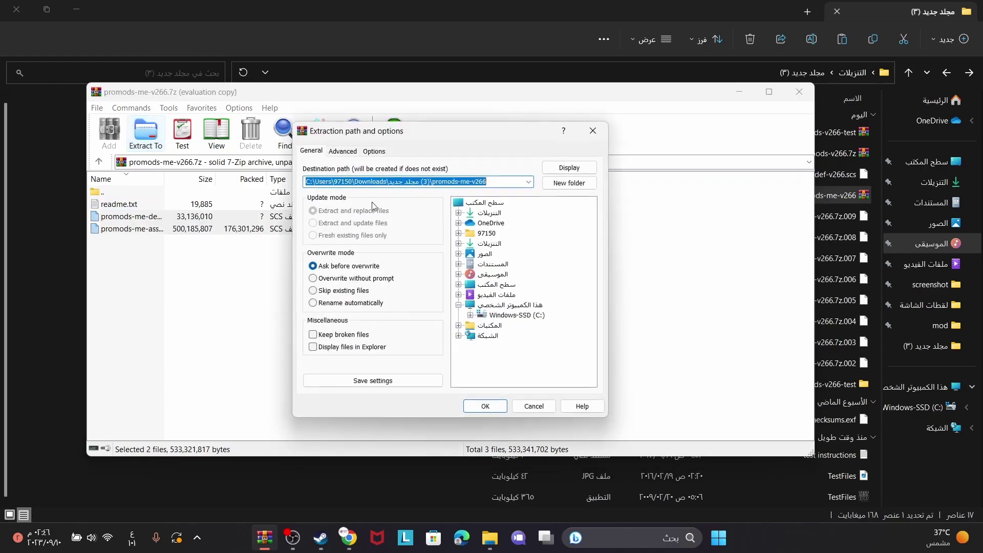
pyautogui.doubleClick(484, 265)
pyautogui.doubleClick(496, 275)
pyautogui.click(498, 233)
pyautogui.click(485, 406)
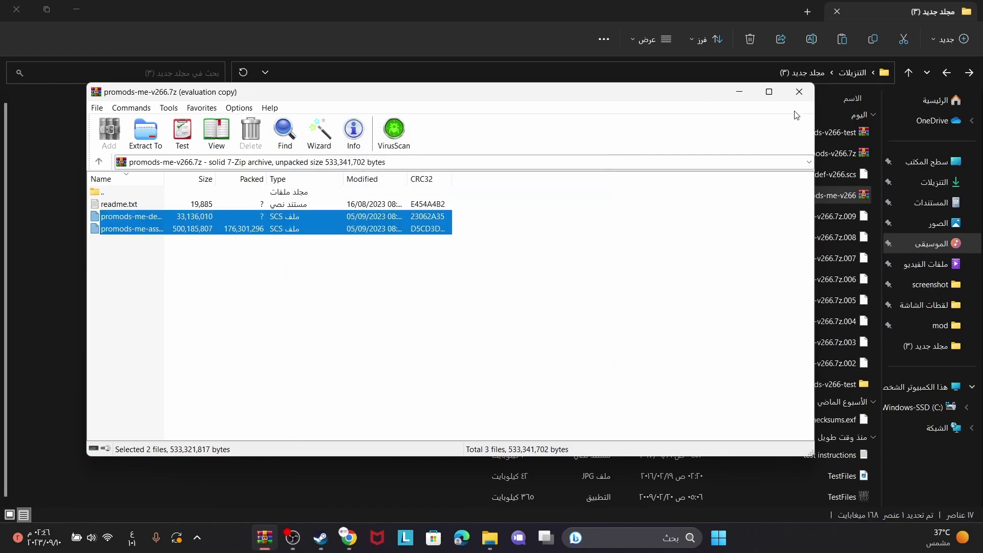
pyautogui.click(799, 93)
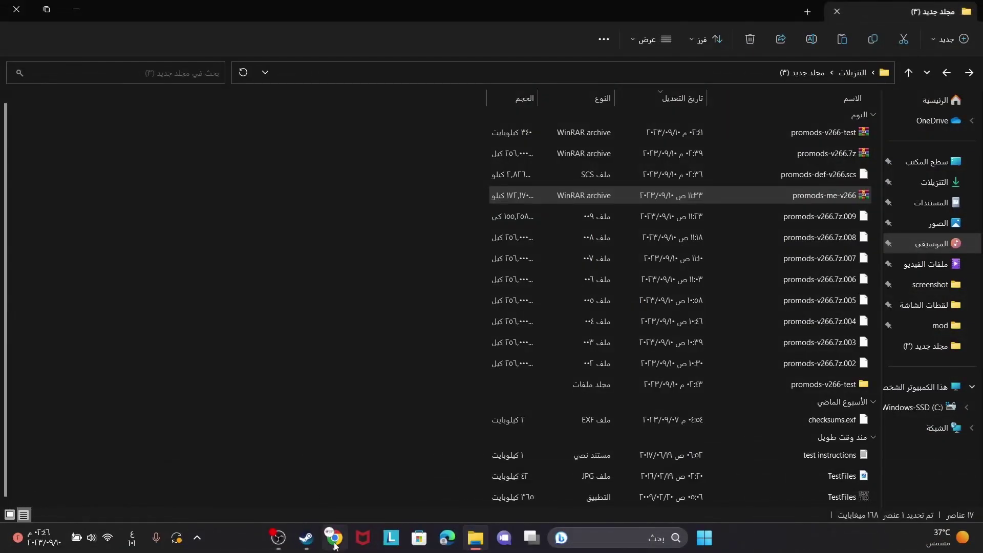
# Step: Switch to Chrome and review the ProMods Add-ons page, including the Middle-East and Trailer & Company Pack download lists
pyautogui.click(334, 543)
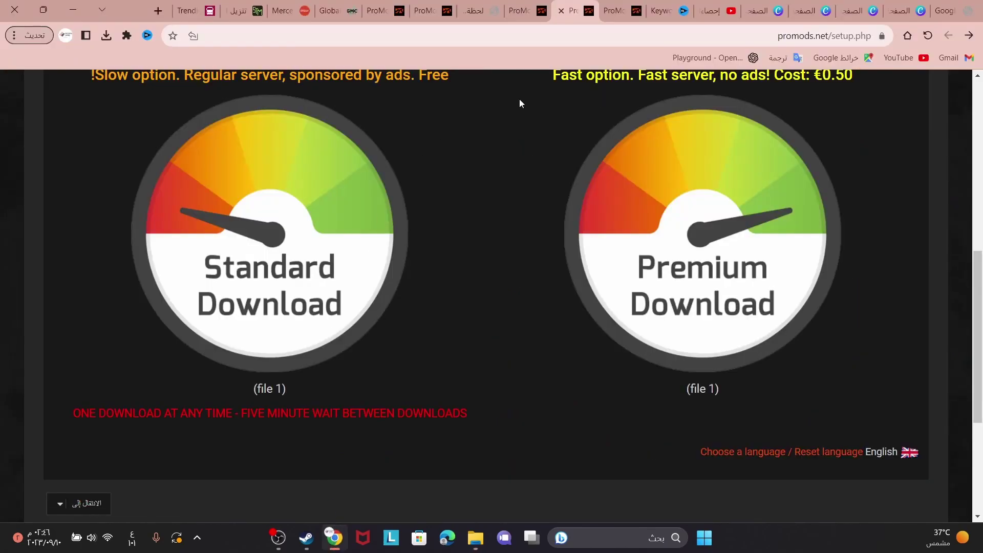
pyautogui.scroll(9, 621, 183)
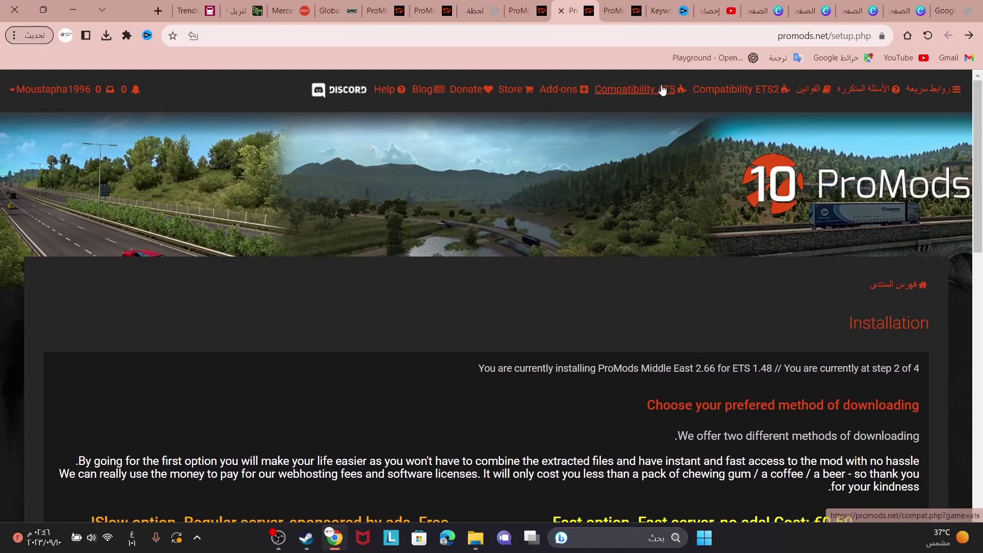
pyautogui.click(566, 90)
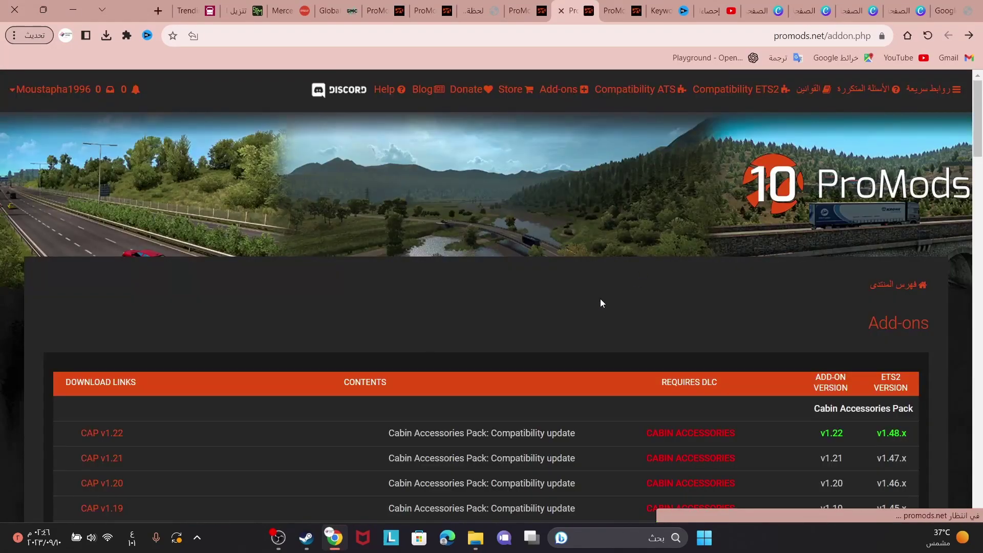
pyautogui.scroll(-15, 557, 307)
pyautogui.scroll(-15, 556, 306)
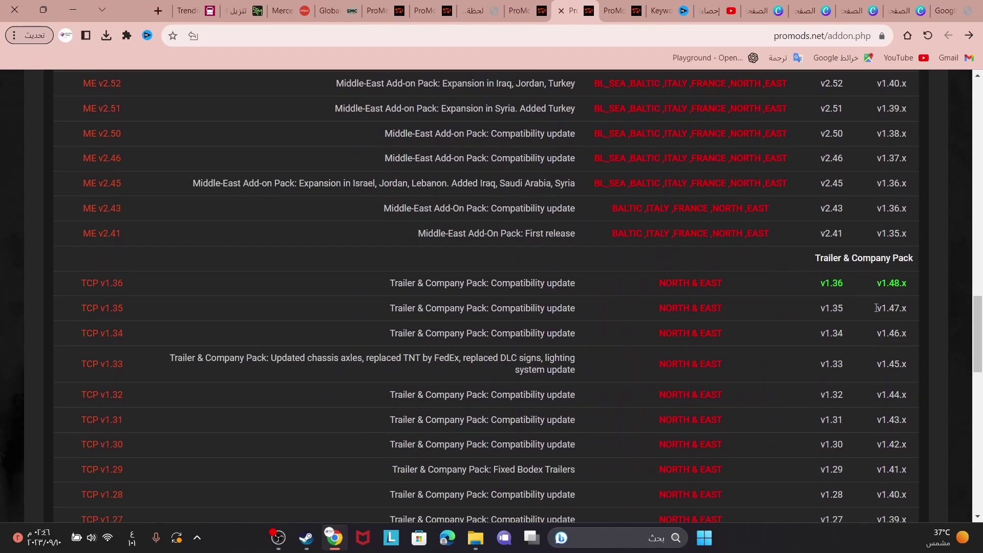
pyautogui.scroll(-8, 651, 300)
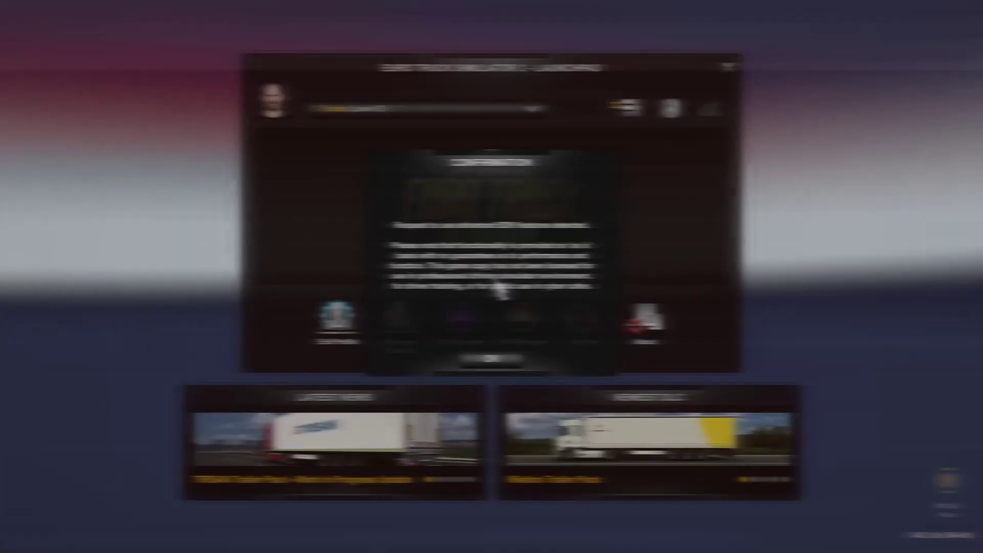
# Step: Dismiss the notice in the Euro Truck Simulator 2 launchpad and disable all active mods in the Mod Manager
pyautogui.click(497, 354)
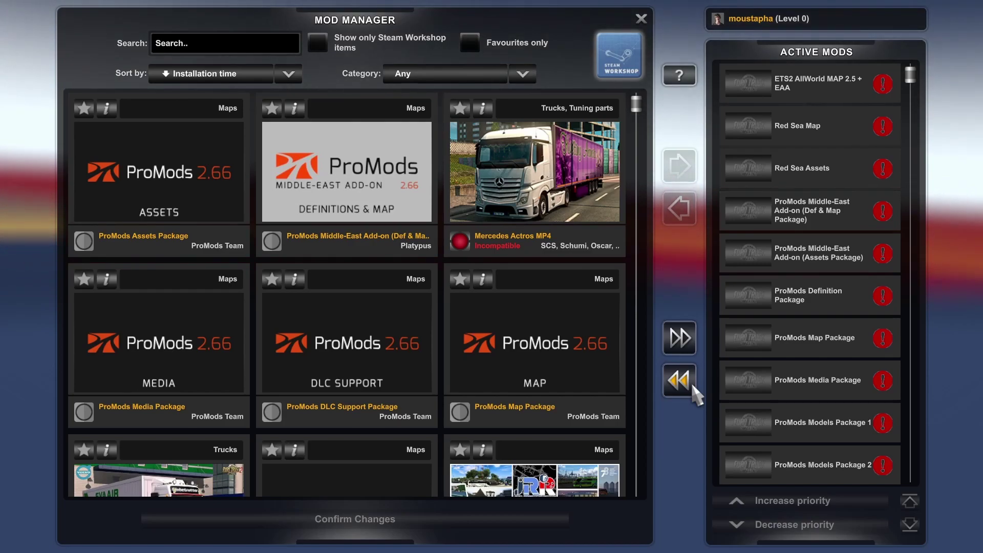
pyautogui.click(691, 383)
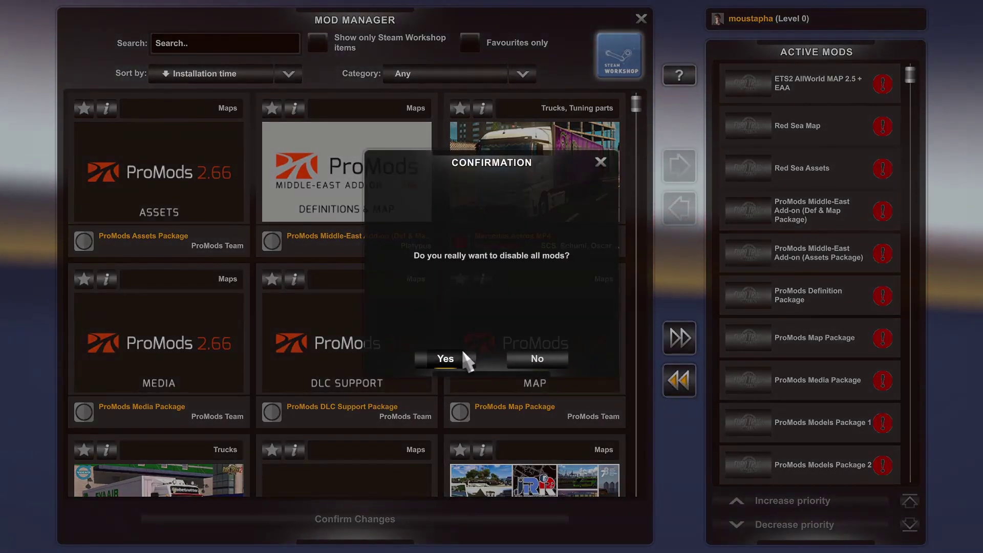
pyautogui.click(462, 353)
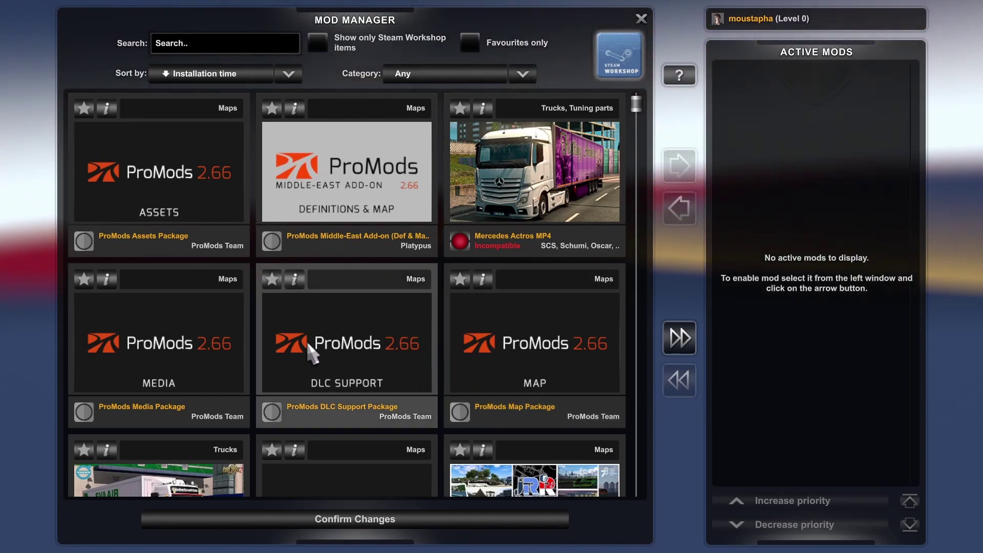
# Step: Activate the ProMods Assets Package and place ProMods Models Package 3 above it in the active mods
pyautogui.doubleClick(181, 228)
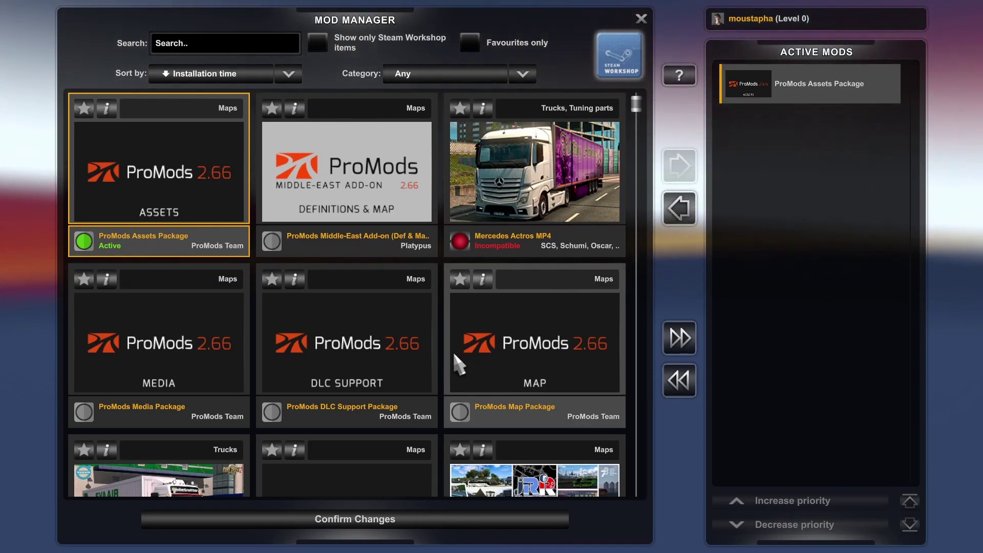
pyautogui.scroll(-5, 312, 366)
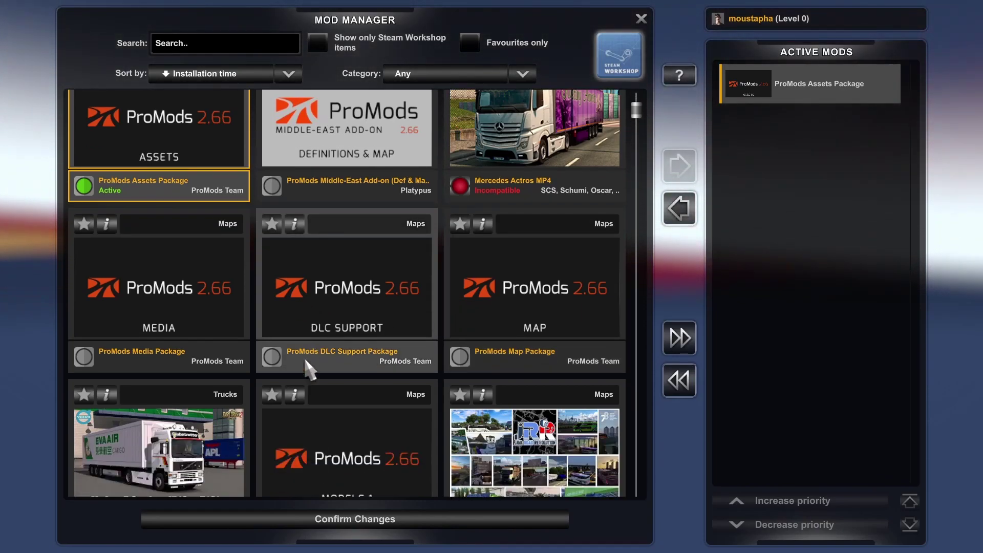
pyautogui.scroll(-5, 315, 358)
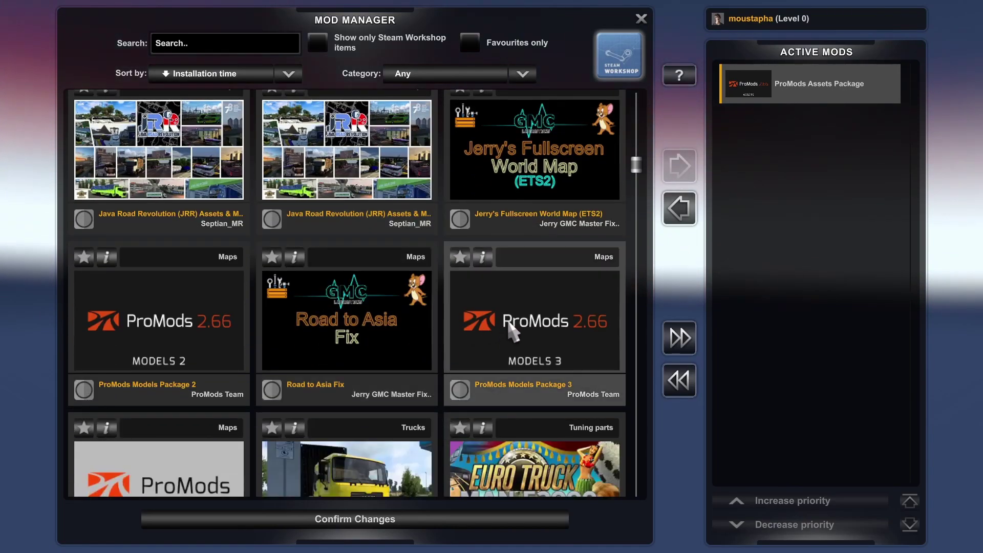
pyautogui.doubleClick(510, 329)
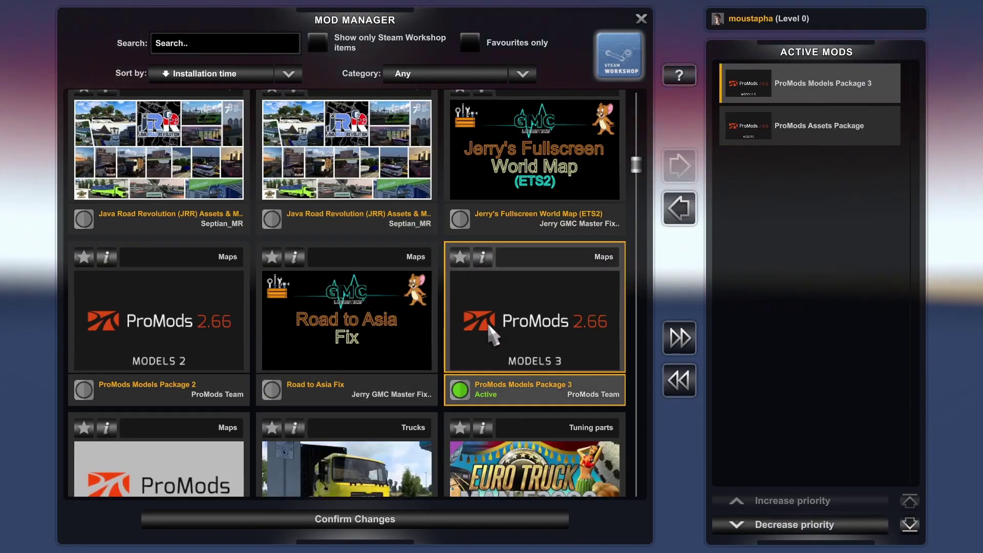